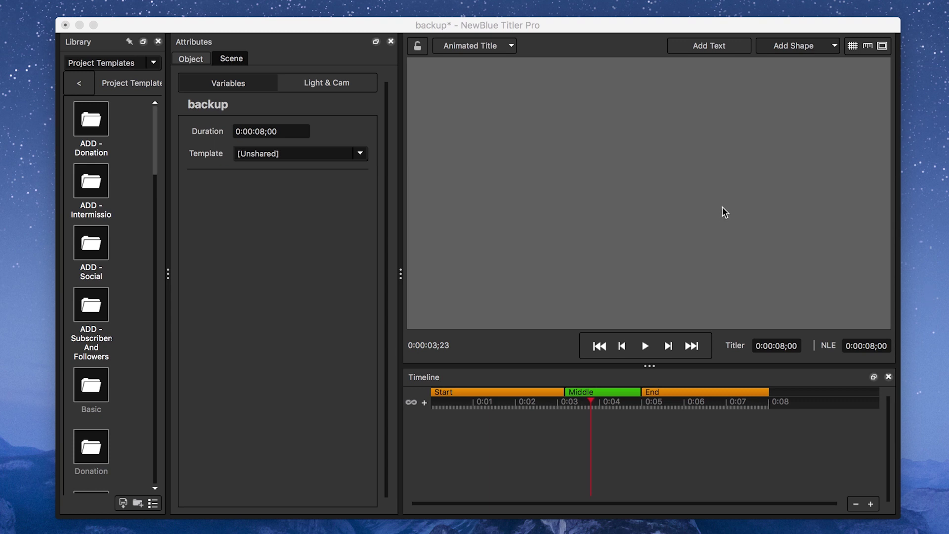
Add a rectangle shape and enlarge it until it fills the whole frame
{"action": "left_click", "coordinate": [806, 56]}
{"action": "left_click", "coordinate": [791, 74]}
{"action": "left_click", "coordinate": [679, 220]}
{"action": "left_click_drag", "start_coordinate": [678, 222], "coordinate": [892, 205]}
Set the rectangle's face colour to black
{"action": "left_click", "coordinate": [257, 240]}
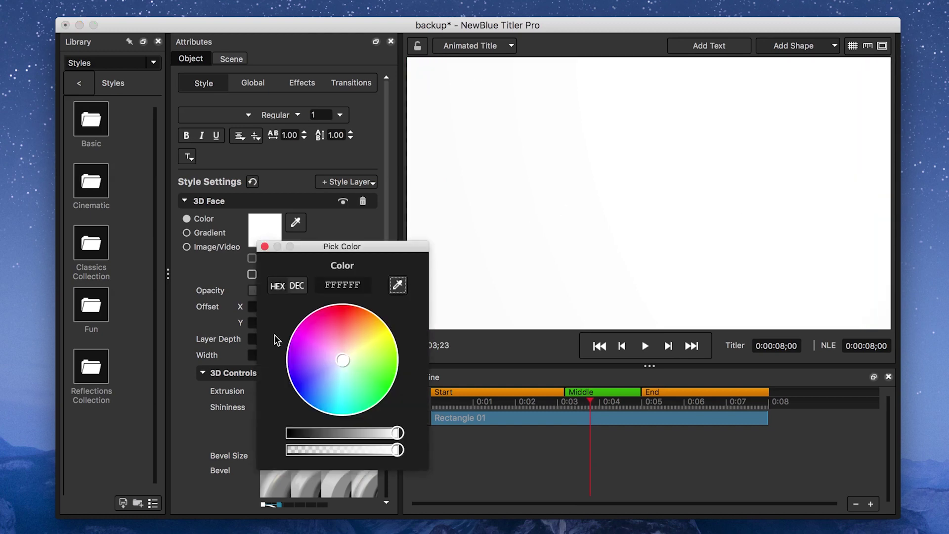
{"action": "left_click", "coordinate": [288, 433]}
{"action": "left_click", "coordinate": [265, 247]}
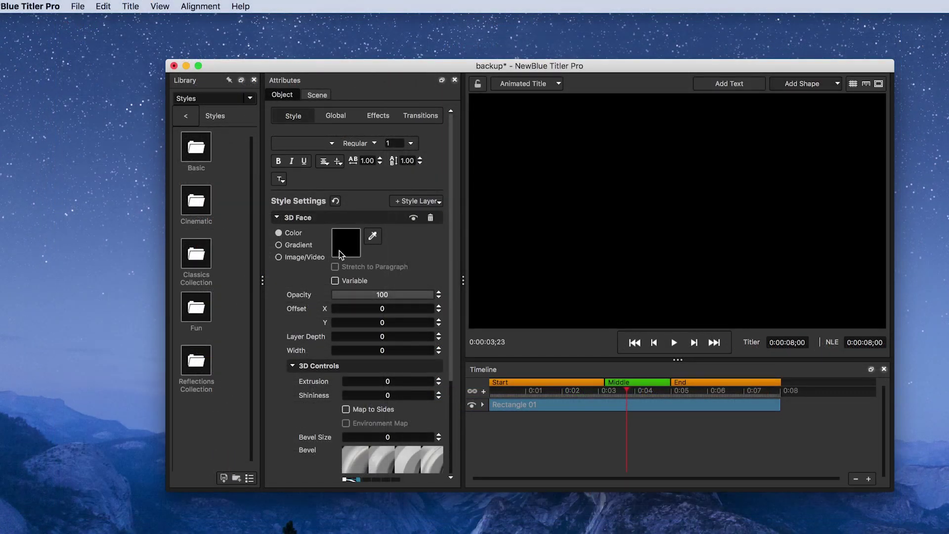
Import the Smoke_Texture.png image into the title and lower its opacity to 85
{"action": "left_click", "coordinate": [79, 6]}
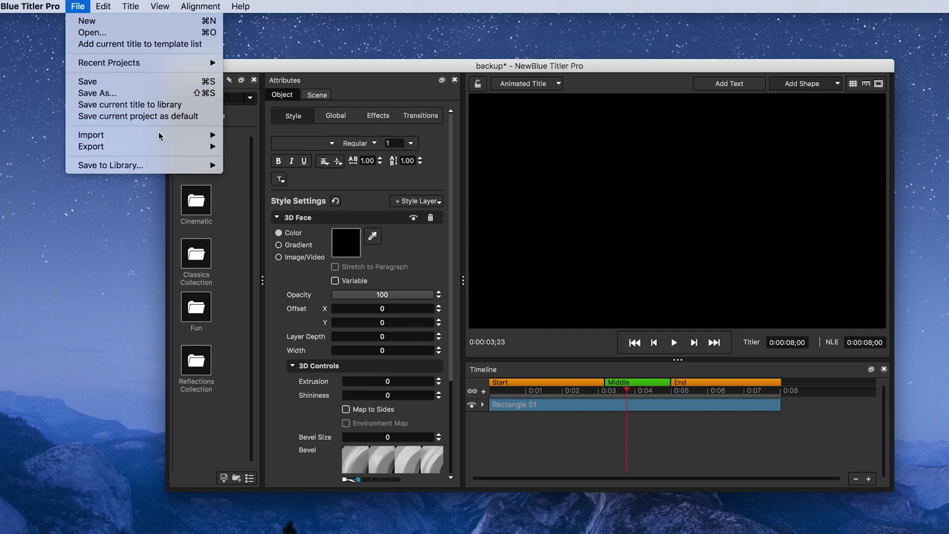
{"action": "mouse_move", "coordinate": [159, 135]}
{"action": "left_click", "coordinate": [251, 134]}
{"action": "left_click", "coordinate": [690, 239]}
{"action": "left_click", "coordinate": [836, 384]}
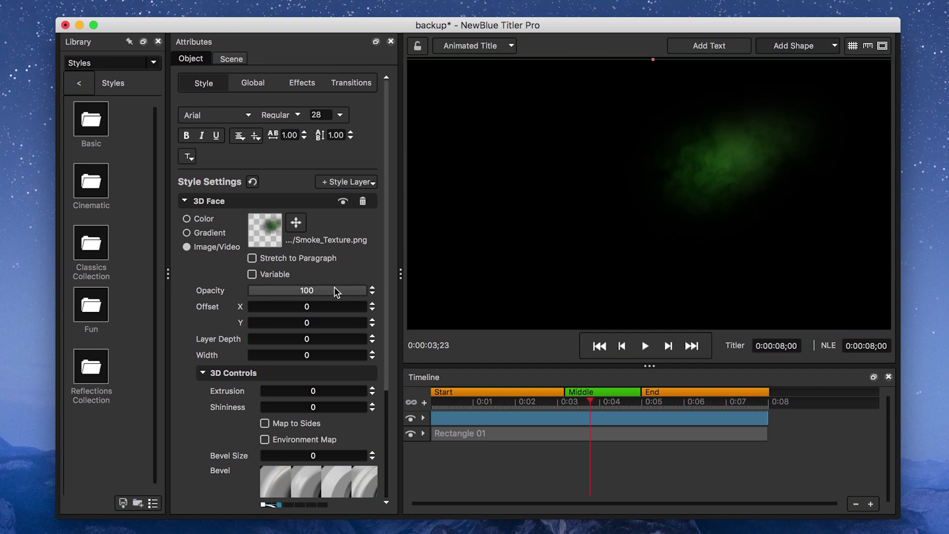
{"action": "left_click_drag", "start_coordinate": [307, 290], "coordinate": [346, 283]}
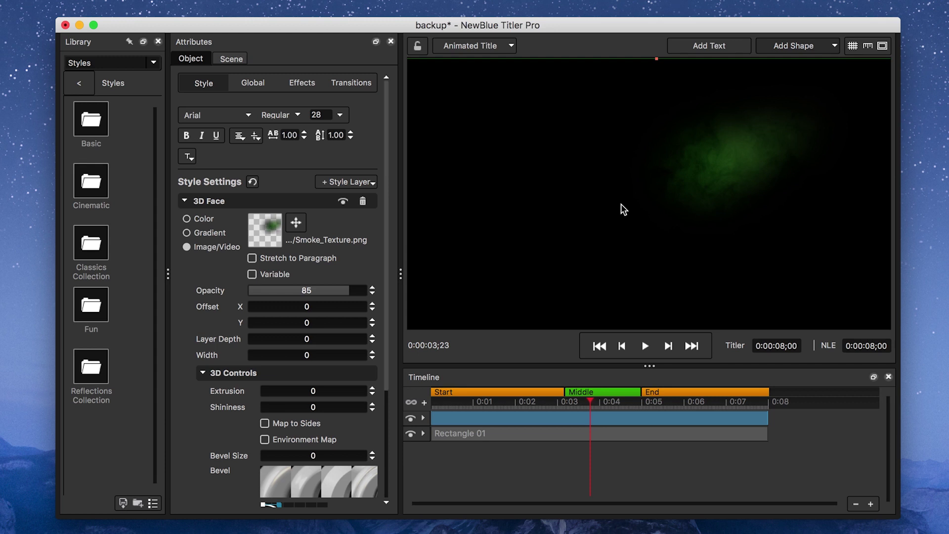
Add a text object reading "ALIEN" and set its font to Arial Narrow
{"action": "left_click", "coordinate": [736, 49]}
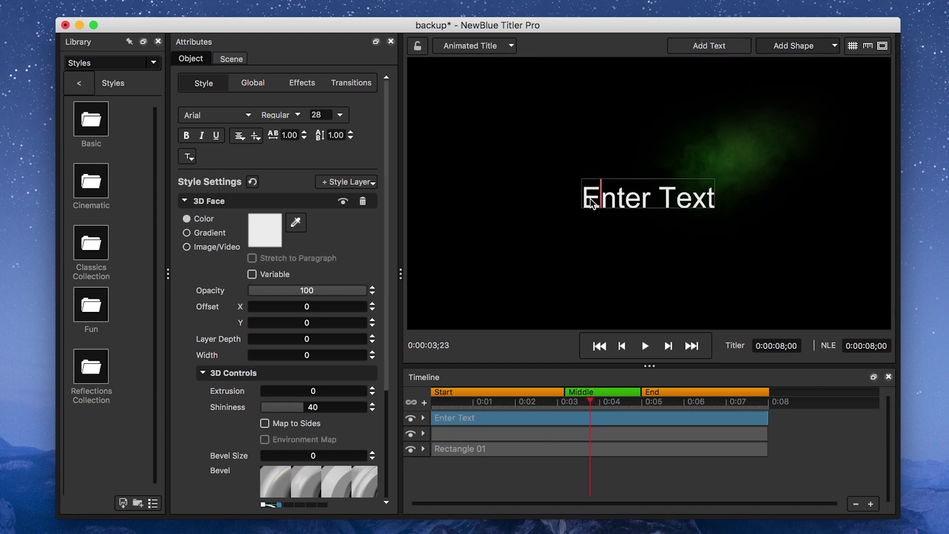
{"action": "left_click_drag", "start_coordinate": [591, 203], "coordinate": [722, 178]}
{"action": "type", "text": "ALIEN"}
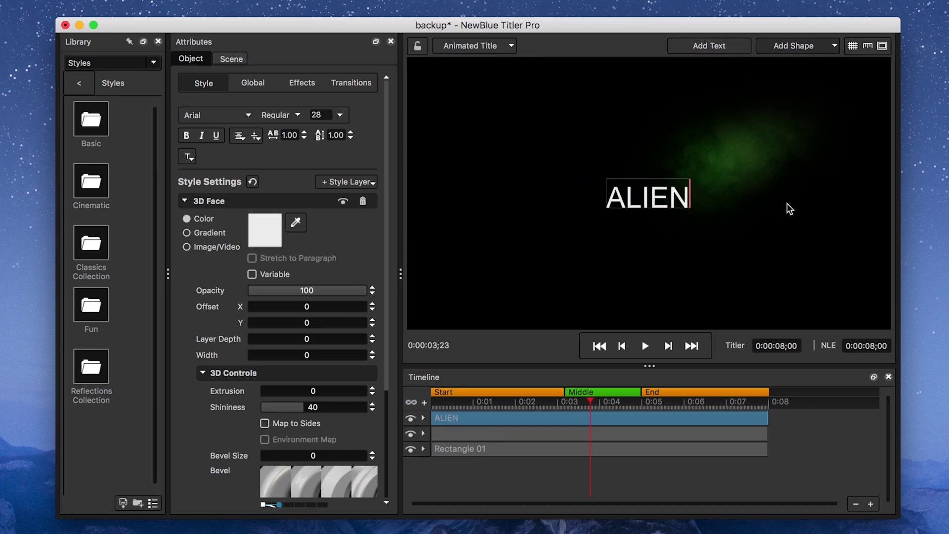
{"action": "left_click", "coordinate": [252, 115]}
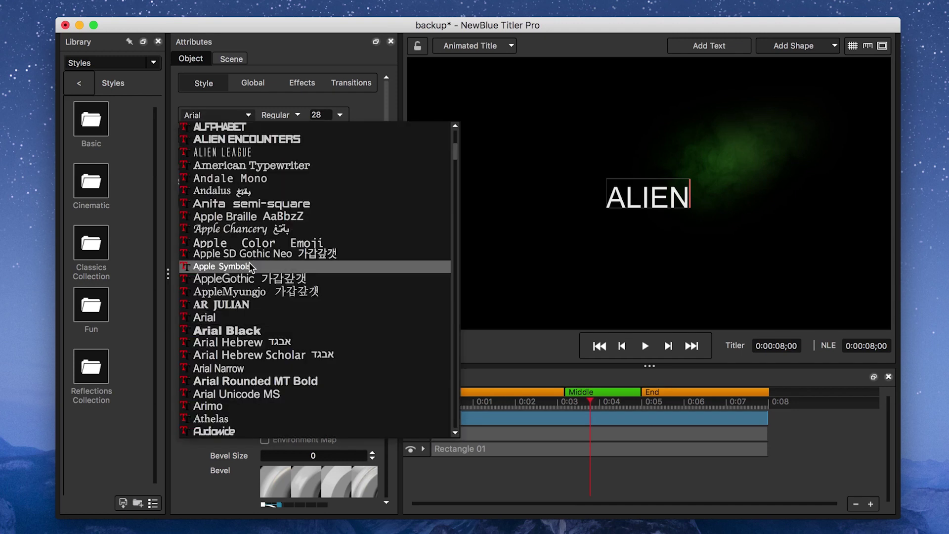
{"action": "left_click", "coordinate": [265, 368]}
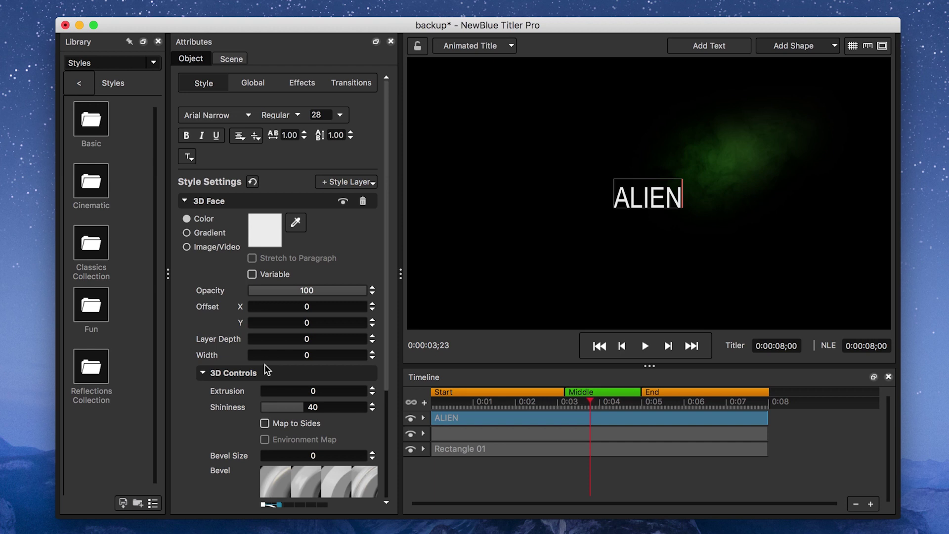
Set the ALIEN text's face width to 100, then scale the text up with a reduced height
{"action": "left_click", "coordinate": [307, 355]}
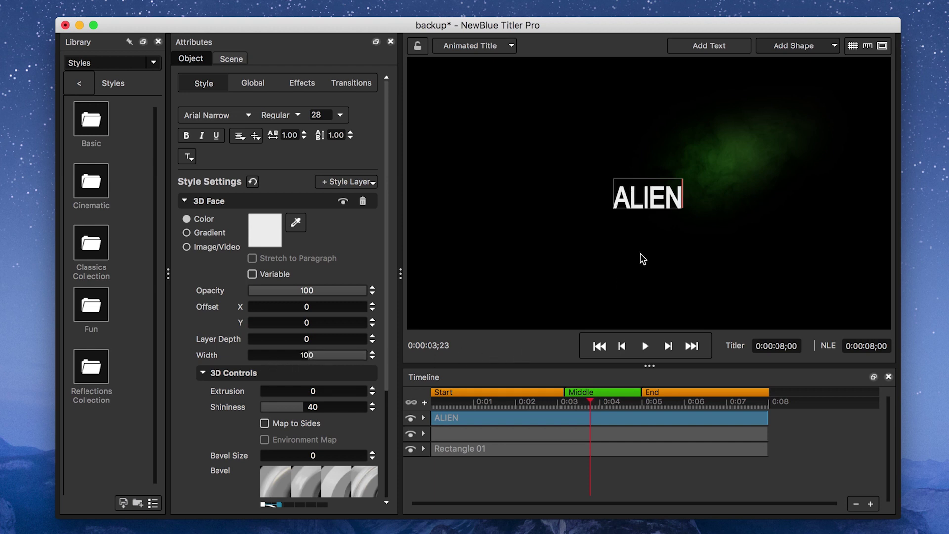
{"action": "left_click", "coordinate": [680, 207]}
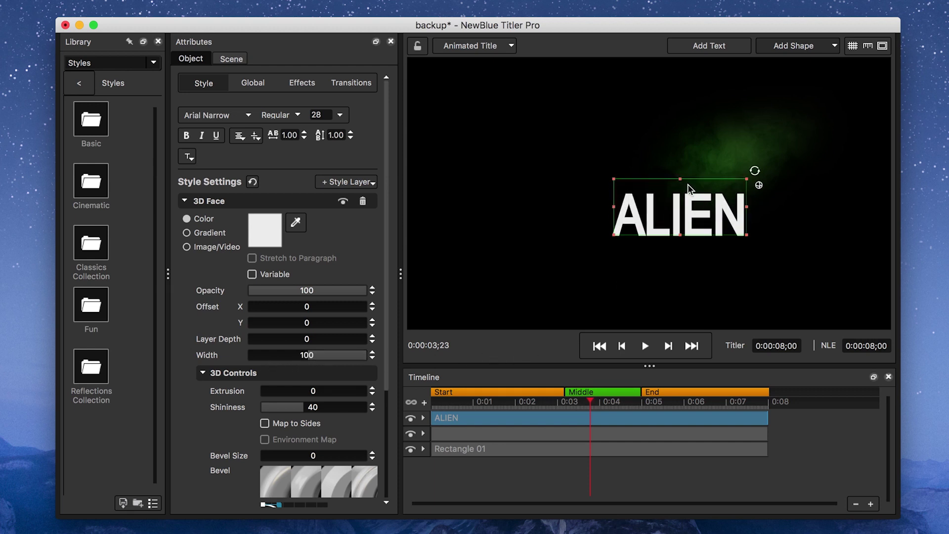
{"action": "left_click_drag", "start_coordinate": [687, 184], "coordinate": [679, 194]}
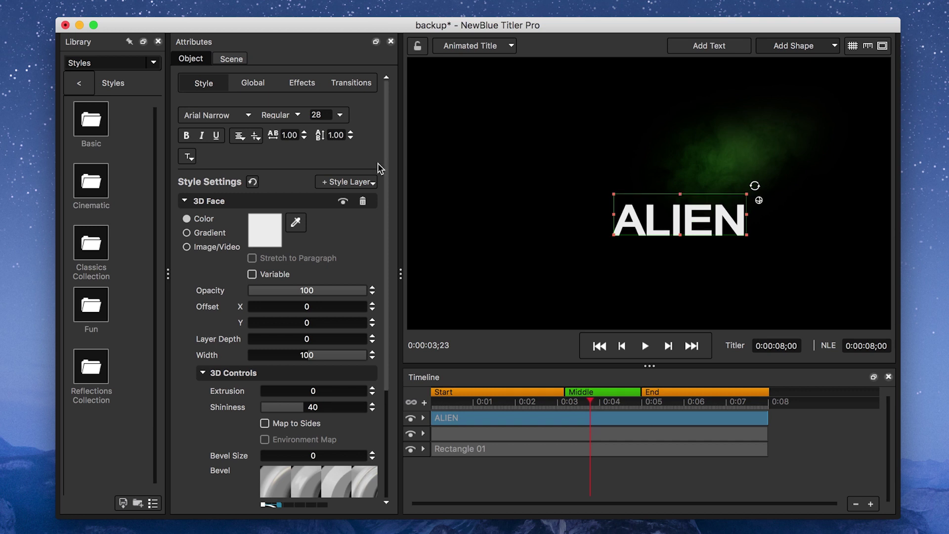
Give the ALIEN text 1.90 character spacing, an extrusion of 0.1 and a bevel size of 0.12
{"action": "type", "text": "9"}
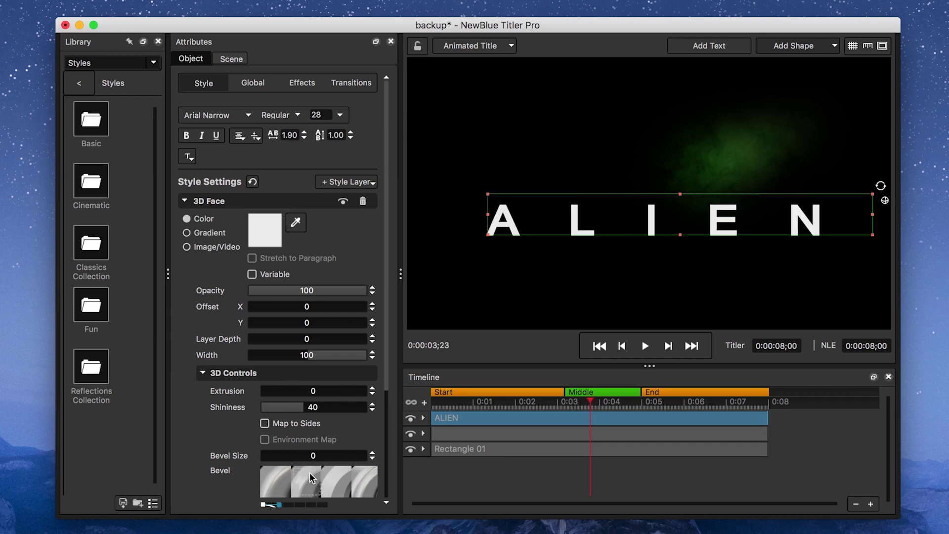
{"action": "left_click", "coordinate": [312, 455]}
{"action": "type", "text": ".12"}
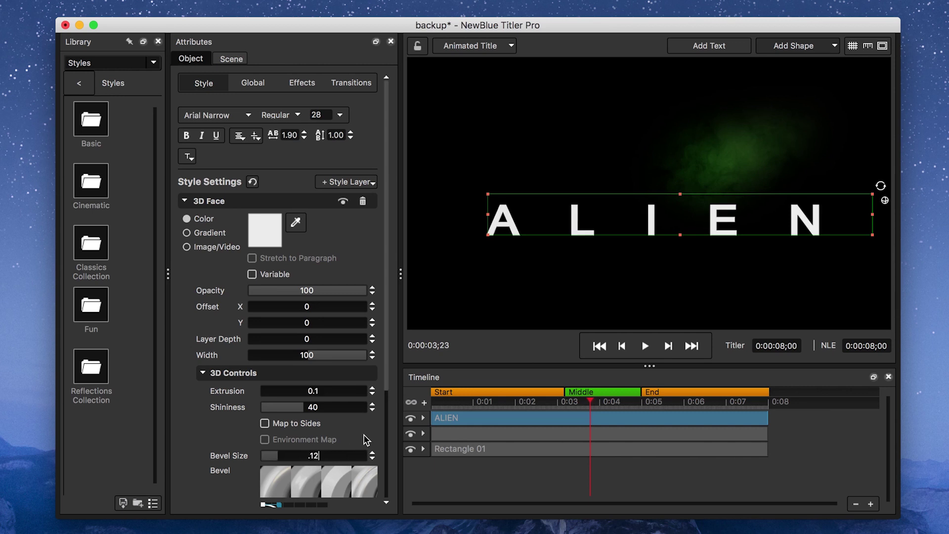
Move the ALIEN text above the frame's centre and enlarge it so the letters span most of the width
{"action": "left_click_drag", "start_coordinate": [563, 221], "coordinate": [553, 168]}
{"action": "left_click_drag", "start_coordinate": [477, 181], "coordinate": [465, 189]}
{"action": "left_click_drag", "start_coordinate": [547, 166], "coordinate": [583, 180]}
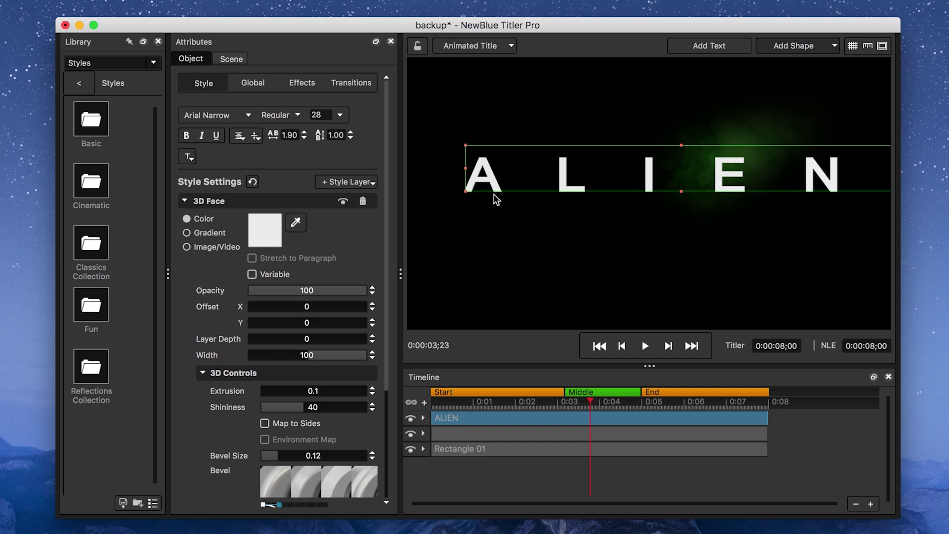
Switch the ALIEN text's face to a gradient with 3 Colors and the In-to-Out type
{"action": "left_click", "coordinate": [207, 232]}
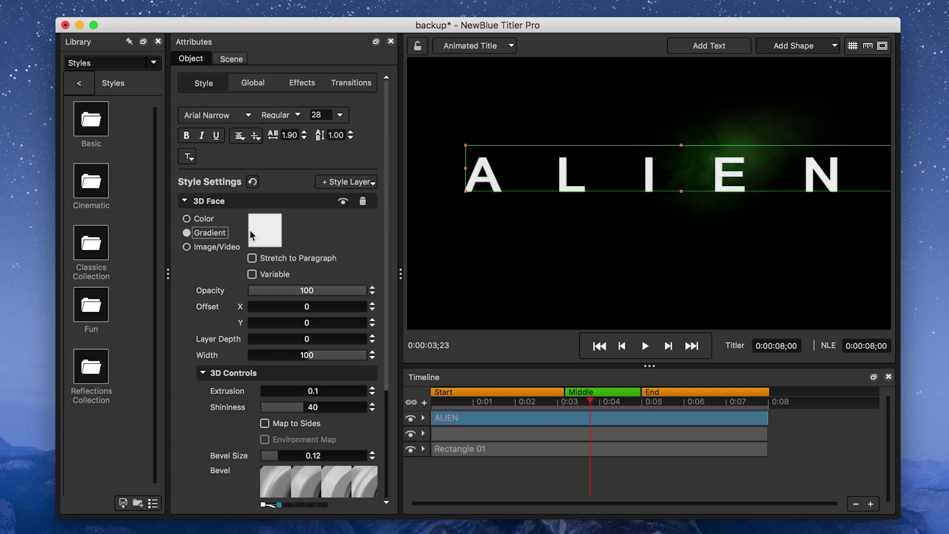
{"action": "left_click", "coordinate": [264, 230]}
{"action": "left_click", "coordinate": [508, 293]}
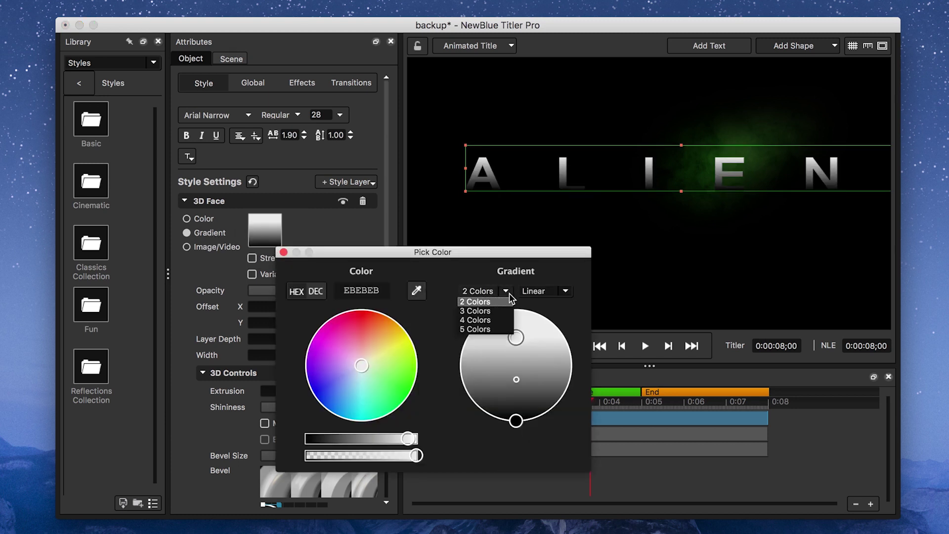
{"action": "left_click", "coordinate": [502, 310]}
{"action": "left_click", "coordinate": [543, 293]}
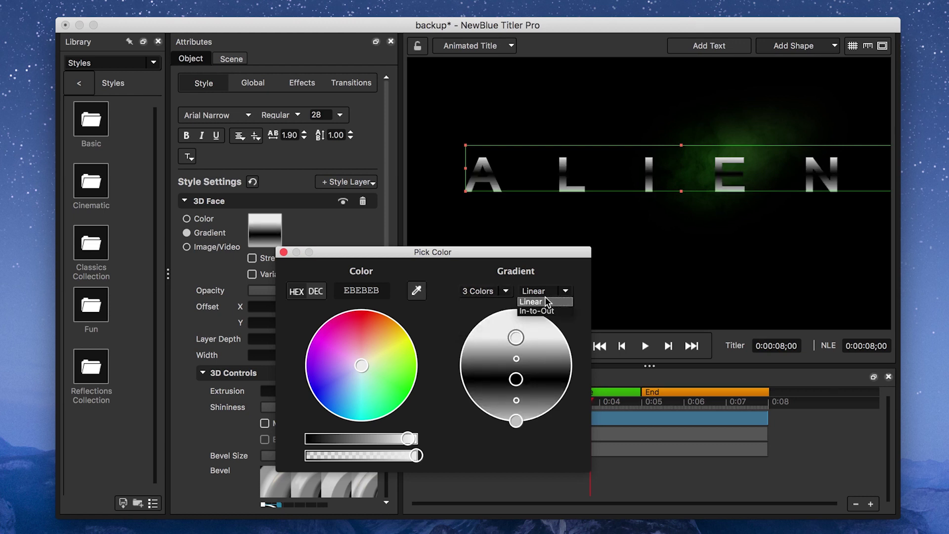
{"action": "left_click", "coordinate": [541, 309]}
Recolour the ALIEN gradient with a muted green outer stop, 899A89 for the inner stop and a pale grey-green middle stop
{"action": "left_click", "coordinate": [335, 289]}
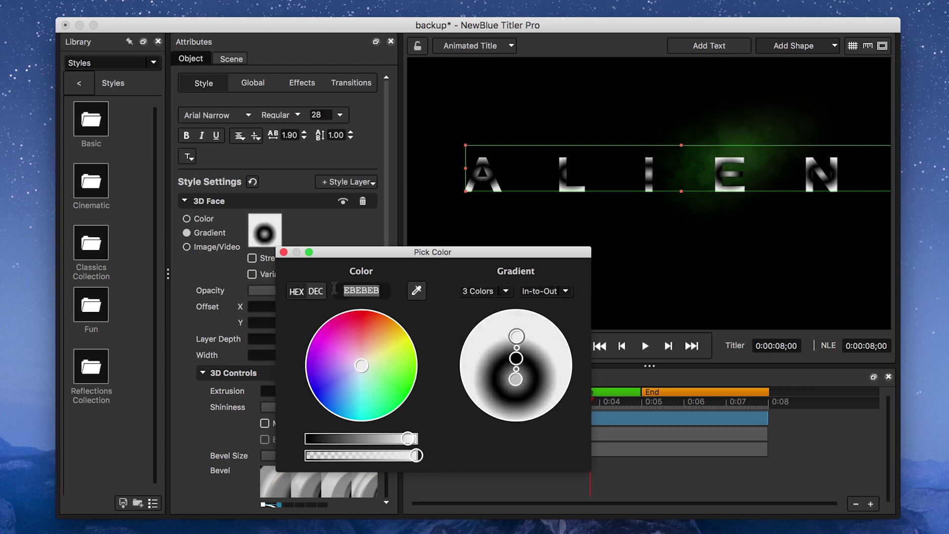
{"action": "type", "text": "BFBFBF"}
{"action": "key", "text": "Return"}
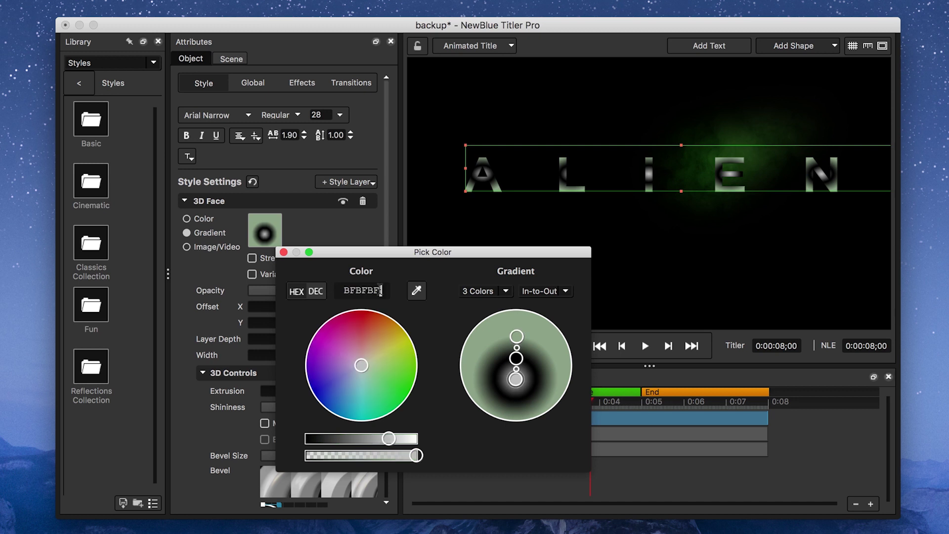
{"action": "type", "text": "DA0000"}
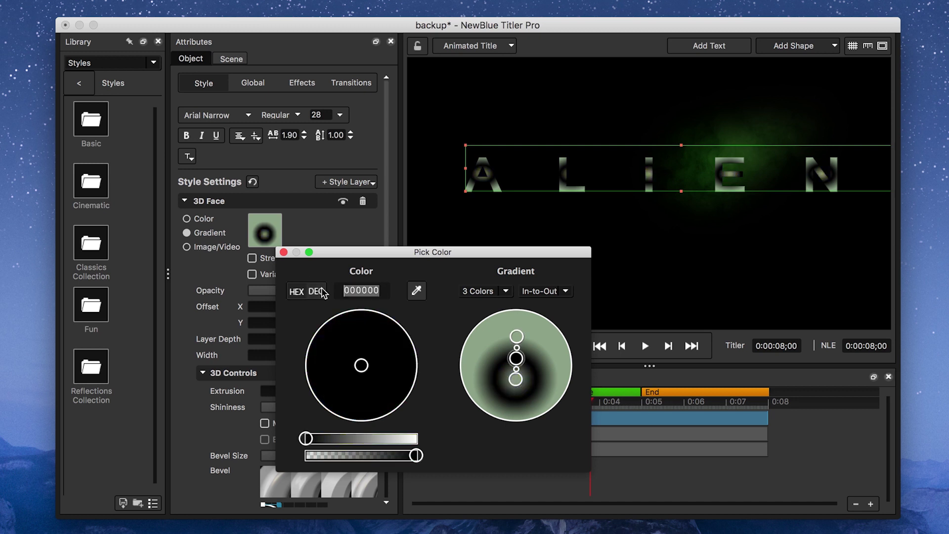
{"action": "type", "text": "E2DA"}
Spread the outer and inner stops of the ALIEN gradient farther apart and close the colour picker
{"action": "left_click_drag", "start_coordinate": [514, 335], "coordinate": [511, 324]}
{"action": "left_click_drag", "start_coordinate": [517, 378], "coordinate": [519, 395]}
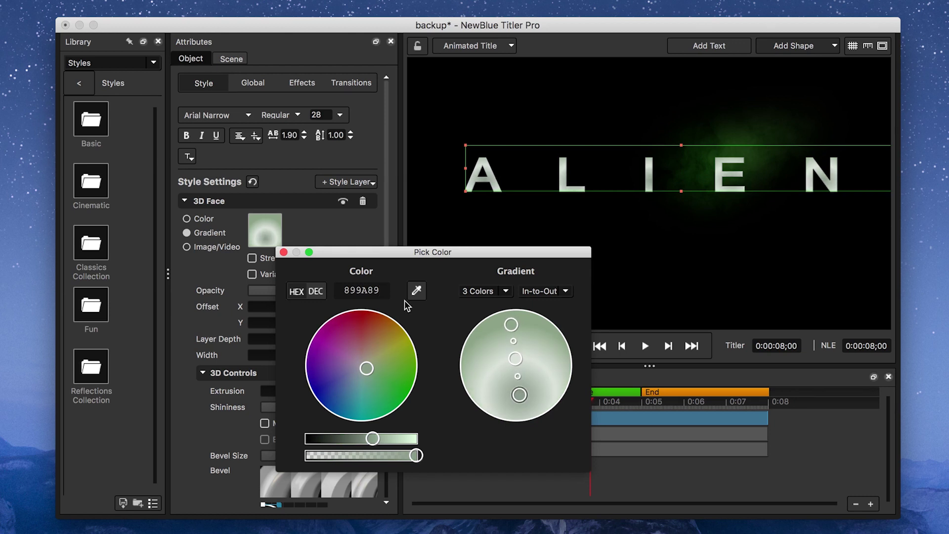
{"action": "left_click", "coordinate": [283, 252]}
{"action": "left_click", "coordinate": [487, 271]}
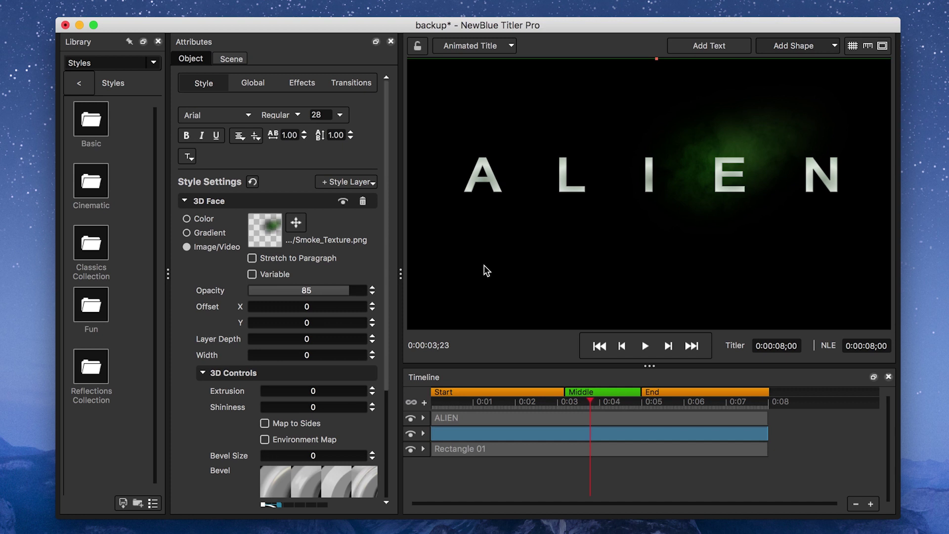
Add a second text object below ALIEN reading "GOVERNANT" in the Arial Narrow font
{"action": "left_click", "coordinate": [698, 49]}
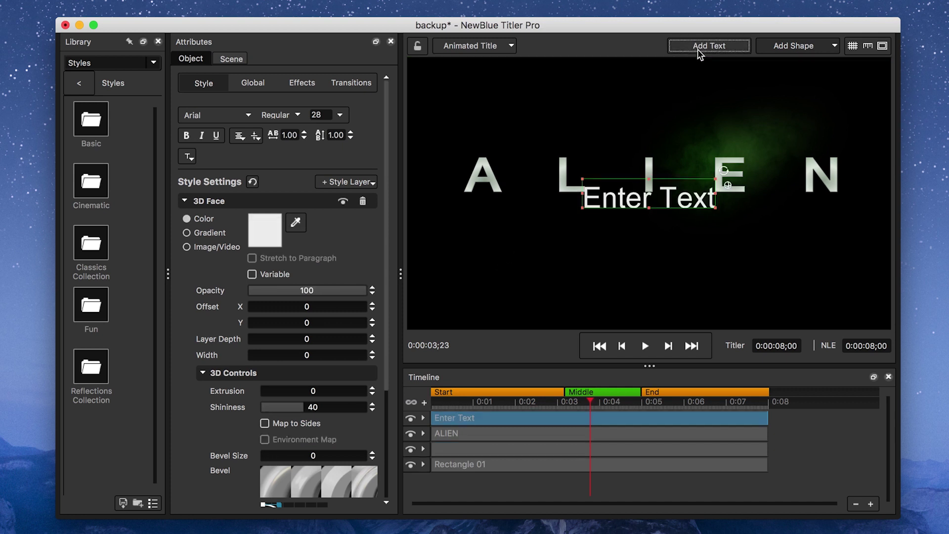
{"action": "left_click_drag", "start_coordinate": [618, 202], "coordinate": [728, 248]}
{"action": "double_click", "coordinate": [577, 243]}
{"action": "type", "text": "GOVERNANT"}
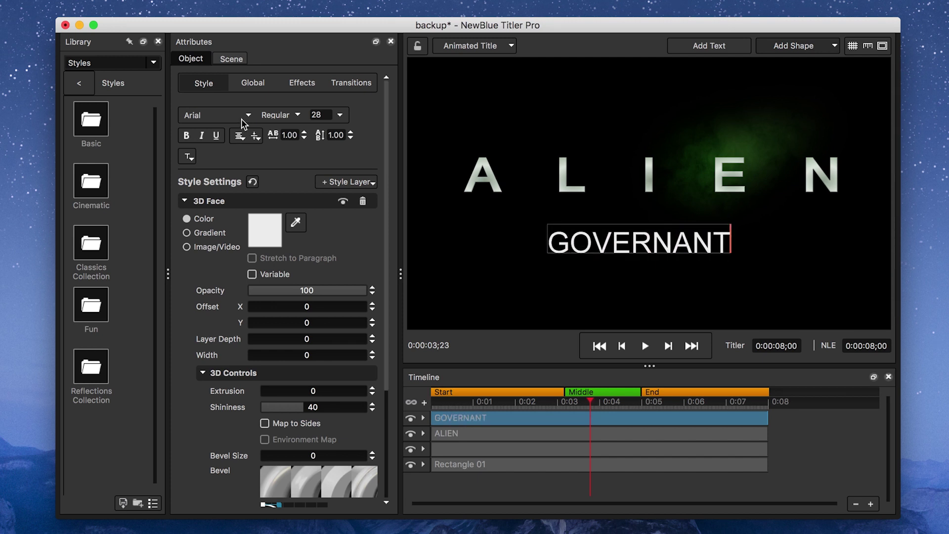
{"action": "left_click", "coordinate": [241, 119]}
{"action": "left_click", "coordinate": [265, 370]}
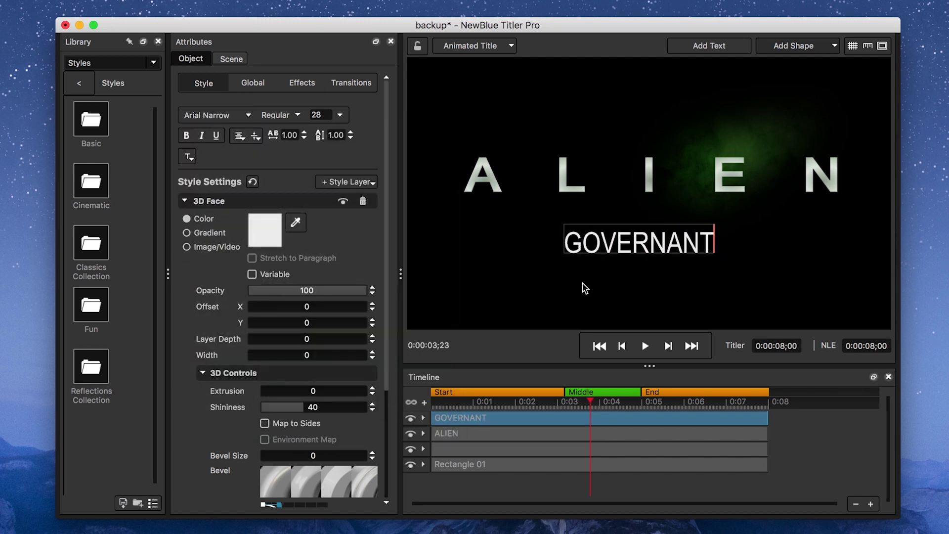
{"action": "key", "text": "Escape"}
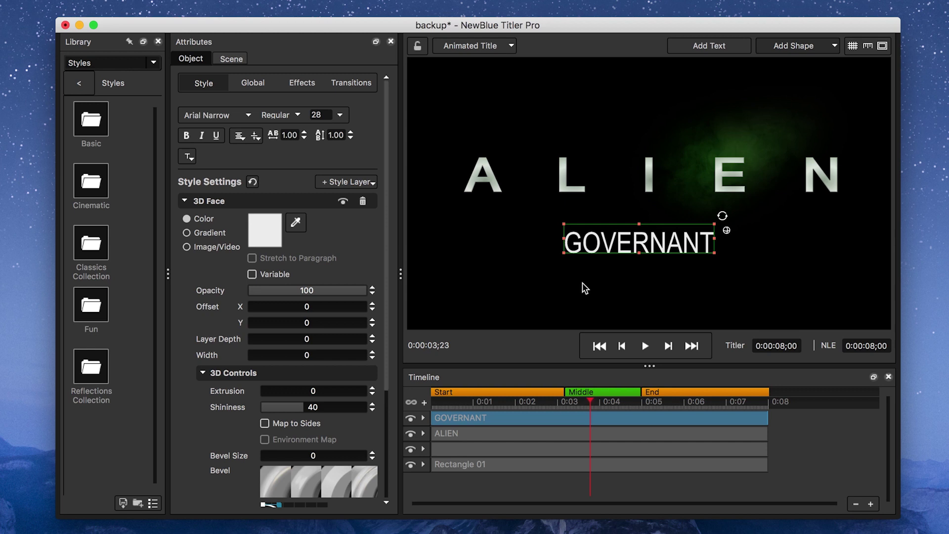
Set the GOVERNANT text's face width to 41.5 and reduce the text's height slightly
{"action": "left_click_drag", "start_coordinate": [307, 355], "coordinate": [347, 355]}
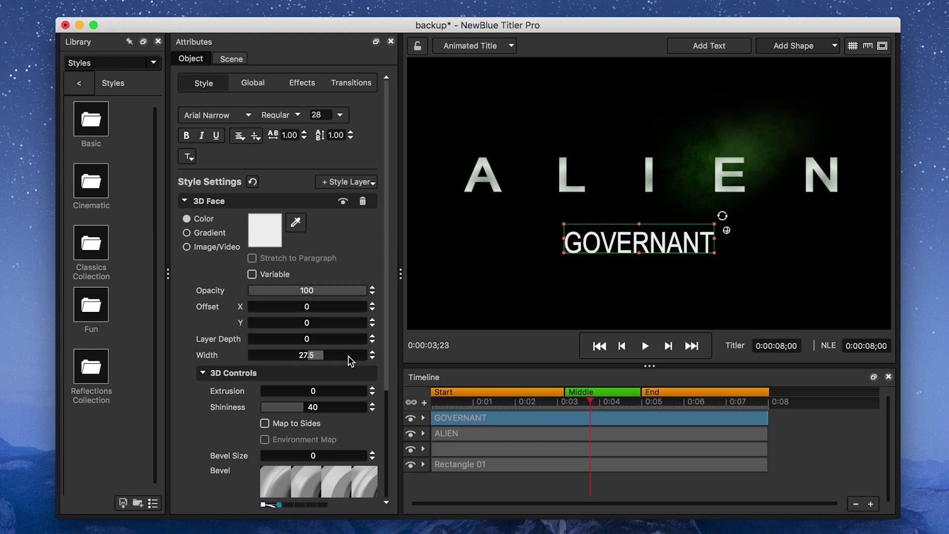
{"action": "double_click", "coordinate": [307, 354]}
{"action": "type", "text": "41.5"}
{"action": "left_click", "coordinate": [603, 289]}
{"action": "left_click", "coordinate": [641, 232]}
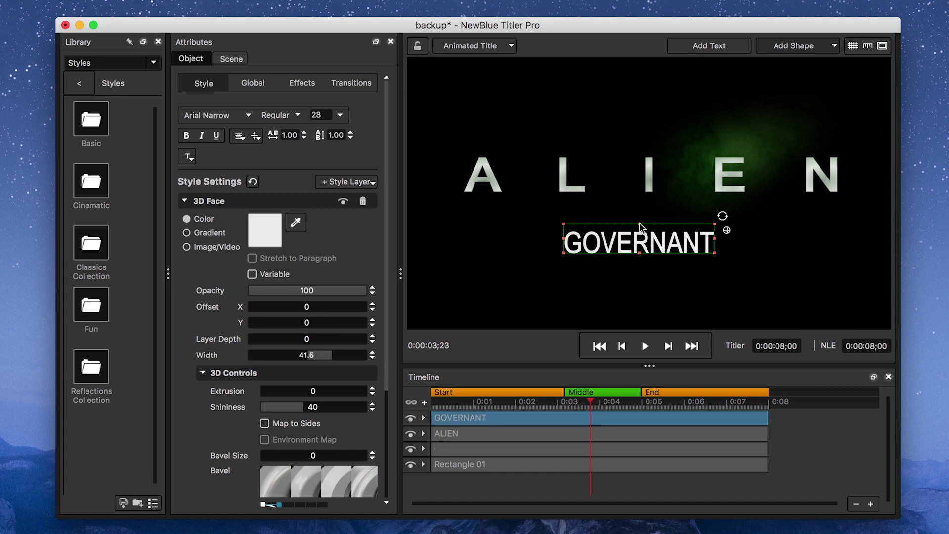
{"action": "left_click_drag", "start_coordinate": [640, 224], "coordinate": [637, 232]}
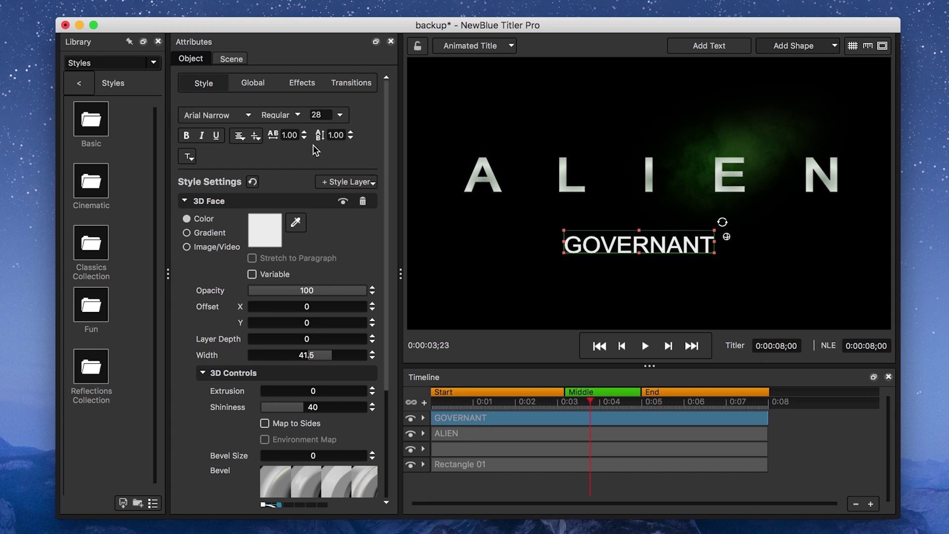
Set the GOVERNANT text's character spacing to 2.55, then shrink and move it to fit directly beneath ALIEN
{"action": "key", "text": "Delete"}
{"action": "type", "text": "2"}
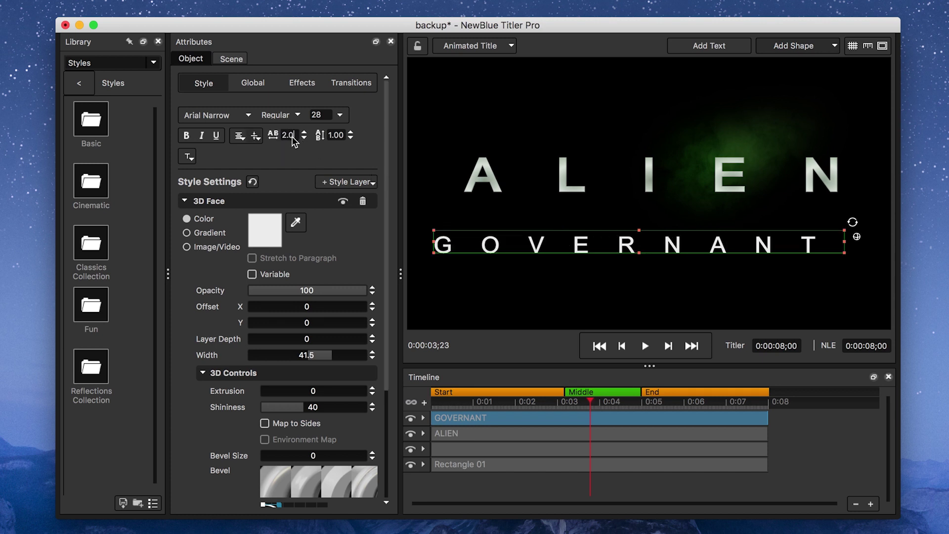
{"action": "key", "text": "BackSpace"}
{"action": "type", "text": "50"}
{"action": "type", "text": "55"}
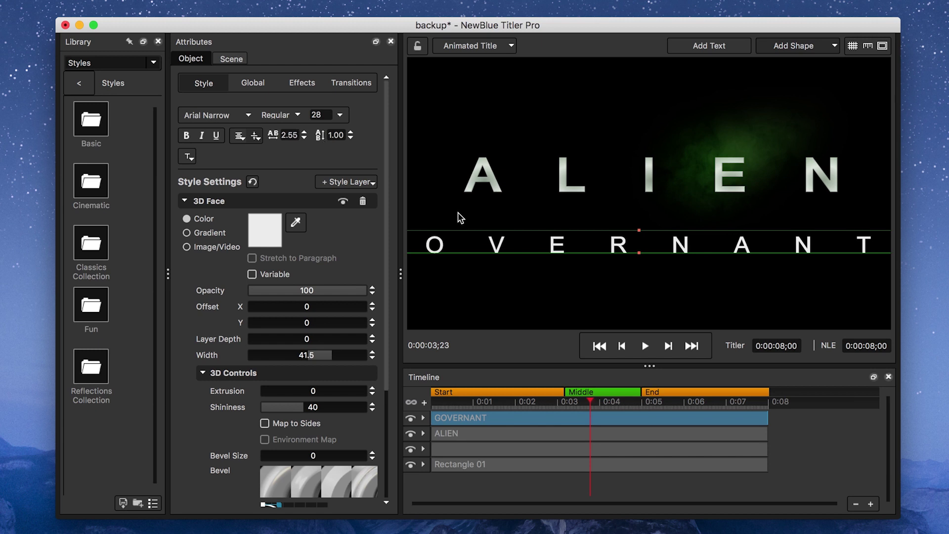
{"action": "left_click_drag", "start_coordinate": [466, 243], "coordinate": [542, 239]}
{"action": "left_click_drag", "start_coordinate": [439, 227], "coordinate": [512, 224]}
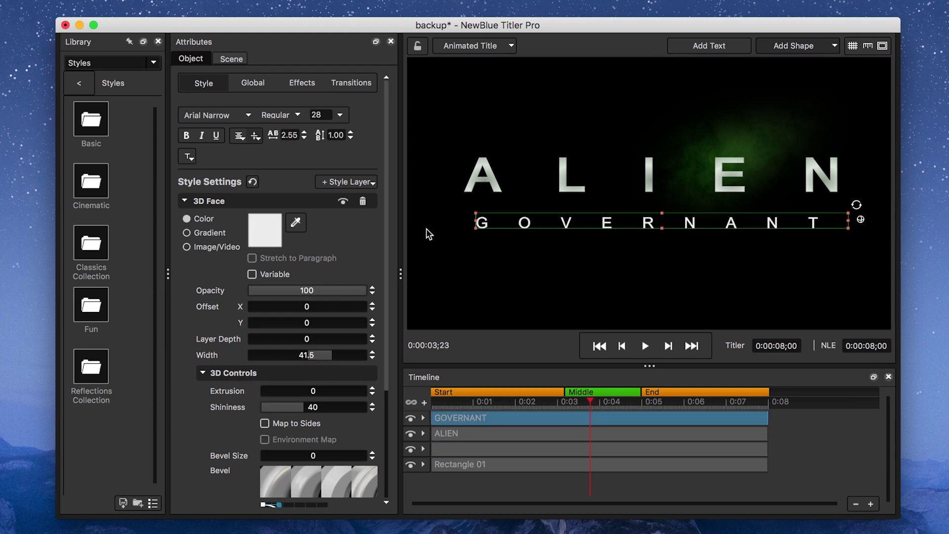
Switch the GOVERNANT text's face to a gradient with 3 colors and the In-to-Out type
{"action": "left_click", "coordinate": [186, 232]}
{"action": "left_click", "coordinate": [265, 229]}
{"action": "left_click", "coordinate": [472, 277]}
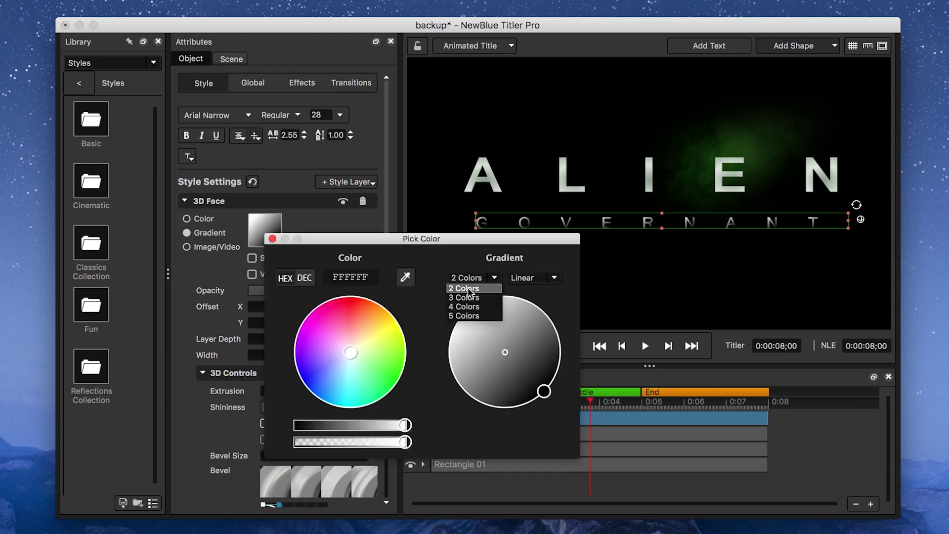
{"action": "left_click", "coordinate": [462, 290]}
{"action": "left_click", "coordinate": [533, 277]}
{"action": "left_click", "coordinate": [541, 298]}
Set the gradient's outer stop to hex 0E955D and recolour the inner and middle stops green
{"action": "left_click_drag", "start_coordinate": [371, 276], "coordinate": [273, 279]}
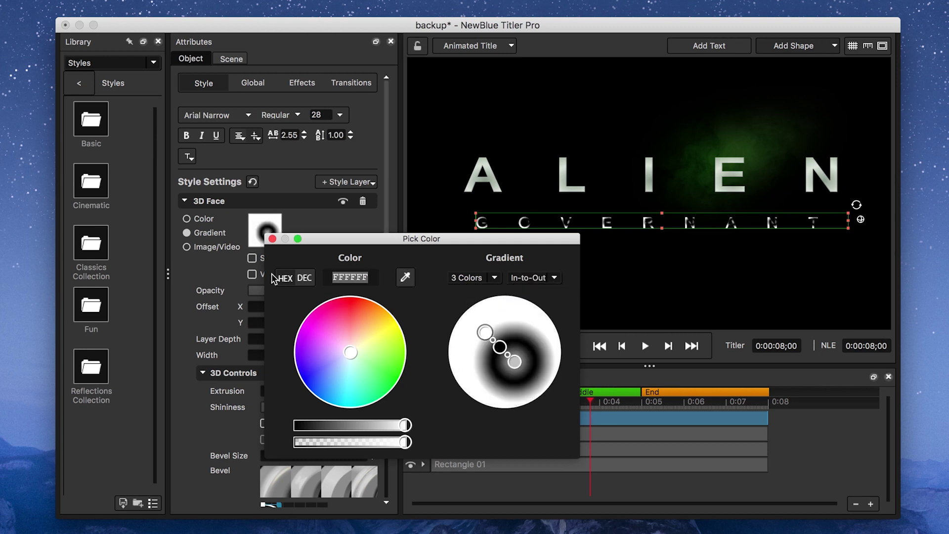
{"action": "type", "text": "0E955D"}
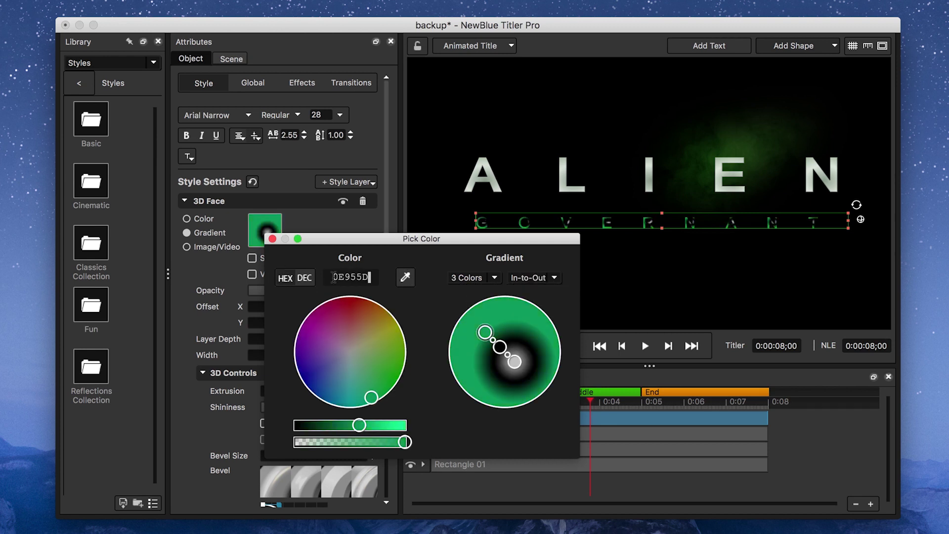
{"action": "left_click_drag", "start_coordinate": [369, 277], "coordinate": [320, 274]}
{"action": "key", "text": "super+c"}
{"action": "left_click", "coordinate": [514, 361]}
{"action": "key", "text": "super+v"}
{"action": "left_click", "coordinate": [499, 347]}
{"action": "type", "text": "0E955D"}
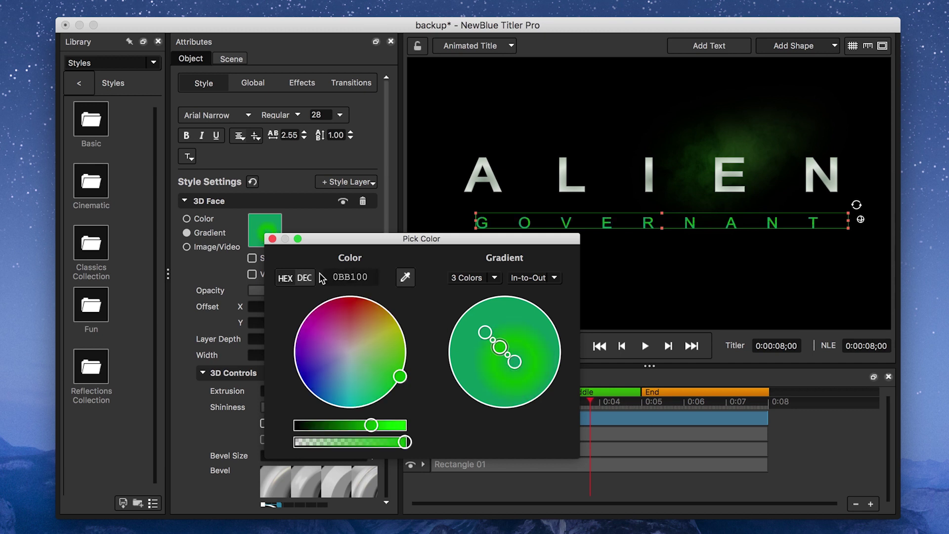
Line up the GOVERNANT gradient stops vertically around the centre of the preview and close the colour picker
{"action": "left_click_drag", "start_coordinate": [484, 332], "coordinate": [503, 340]}
{"action": "left_click", "coordinate": [504, 366]}
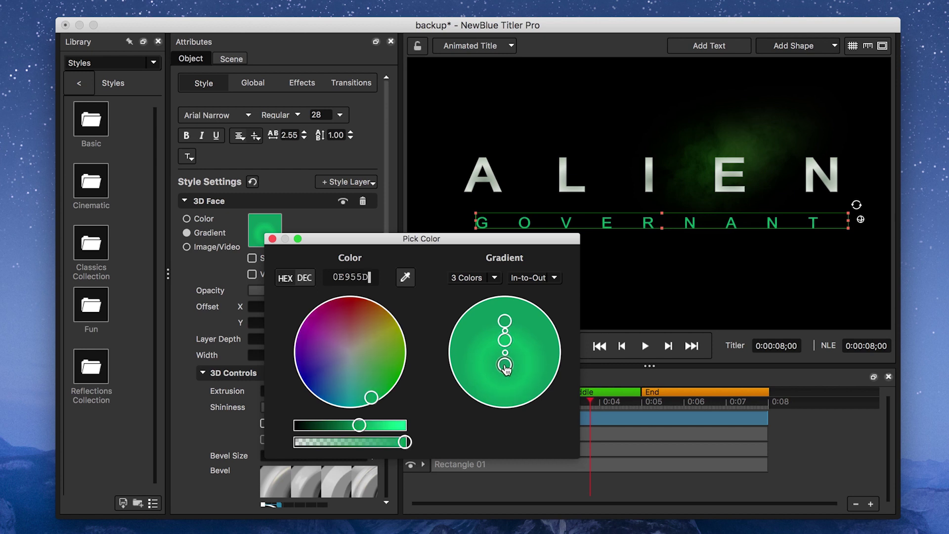
{"action": "left_click", "coordinate": [272, 238]}
{"action": "left_click", "coordinate": [452, 289]}
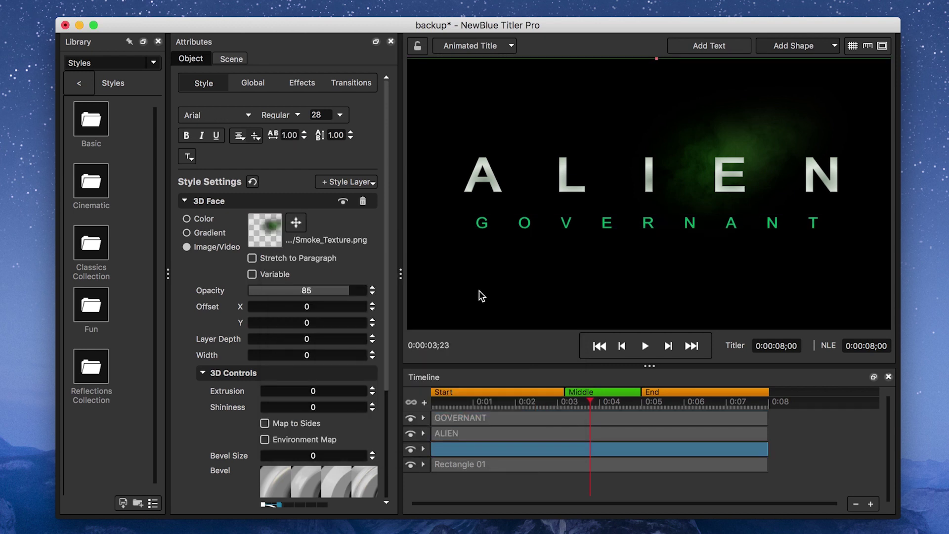
Show the rulers, add horizontal guides along ALIEN's top and bottom and above GOVERNANT, and move GOVERNANT up to its guide
{"action": "left_click", "coordinate": [867, 46]}
{"action": "left_click_drag", "start_coordinate": [737, 60], "coordinate": [737, 155]}
{"action": "left_click_drag", "start_coordinate": [651, 181], "coordinate": [653, 177]}
{"action": "left_click_drag", "start_coordinate": [642, 61], "coordinate": [640, 190]}
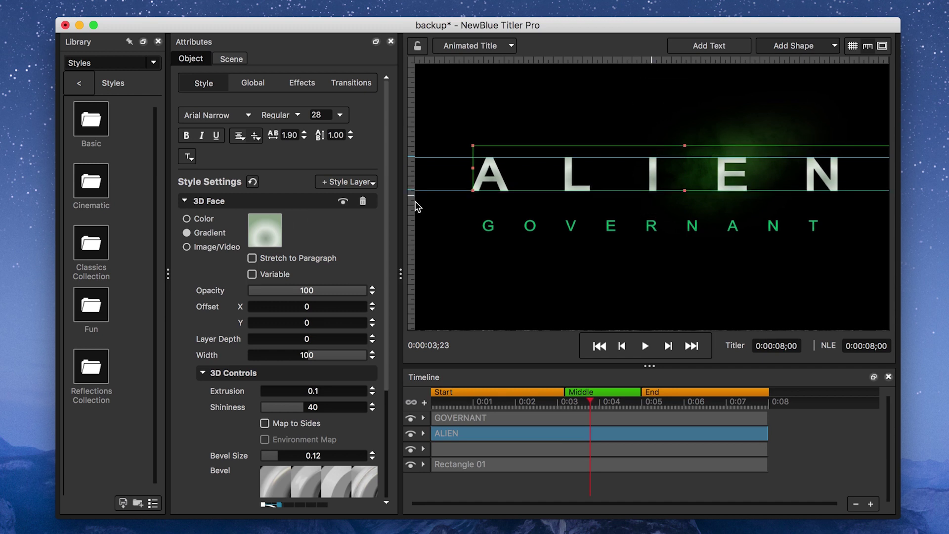
{"action": "left_click_drag", "start_coordinate": [536, 60], "coordinate": [524, 214]}
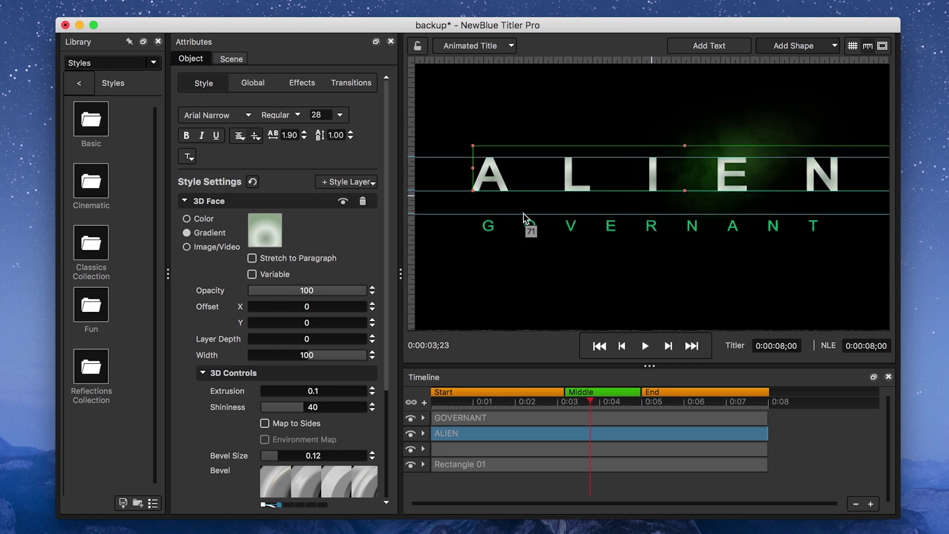
{"action": "left_click", "coordinate": [648, 227]}
{"action": "left_click_drag", "start_coordinate": [647, 229], "coordinate": [647, 223]}
Add vertical guides at ALIEN's left and right edges, nudge ALIEN to fit between them, and hide the rulers
{"action": "left_click_drag", "start_coordinate": [413, 163], "coordinate": [472, 151]}
{"action": "left_click_drag", "start_coordinate": [412, 153], "coordinate": [837, 150]}
{"action": "left_click", "coordinate": [762, 168]}
{"action": "left_click_drag", "start_coordinate": [762, 168], "coordinate": [760, 168]}
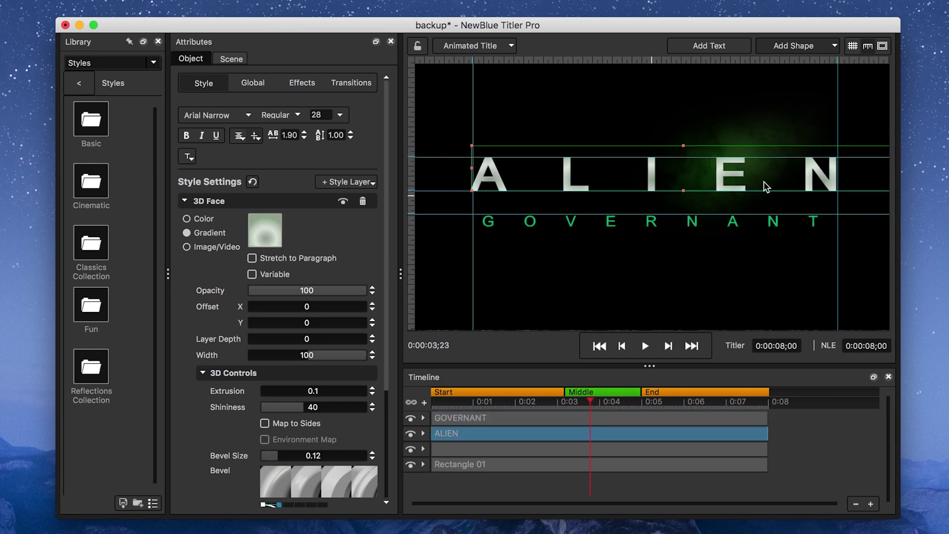
{"action": "left_click", "coordinate": [868, 46]}
{"action": "left_click", "coordinate": [688, 295]}
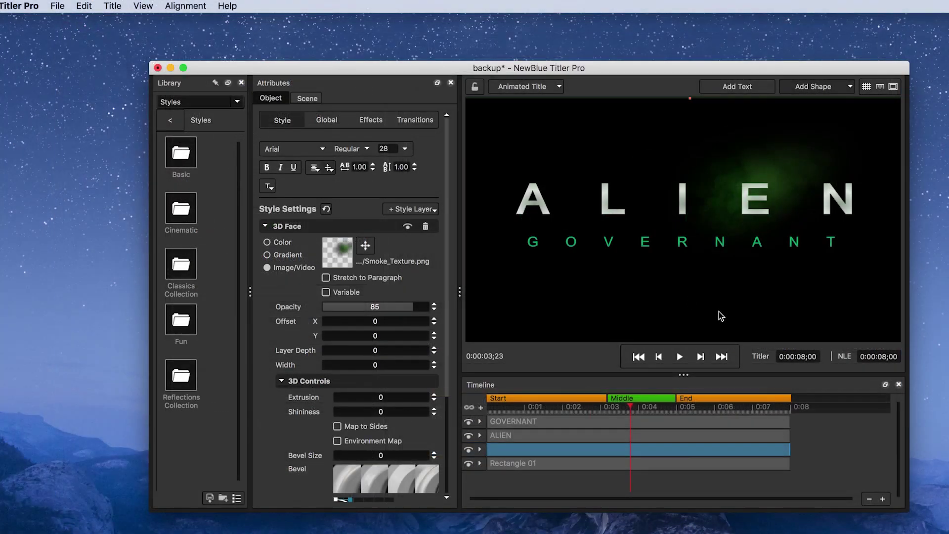
Import the Particles.jpg image into the title and set its opacity to 17
{"action": "left_click", "coordinate": [58, 6]}
{"action": "mouse_move", "coordinate": [132, 134]}
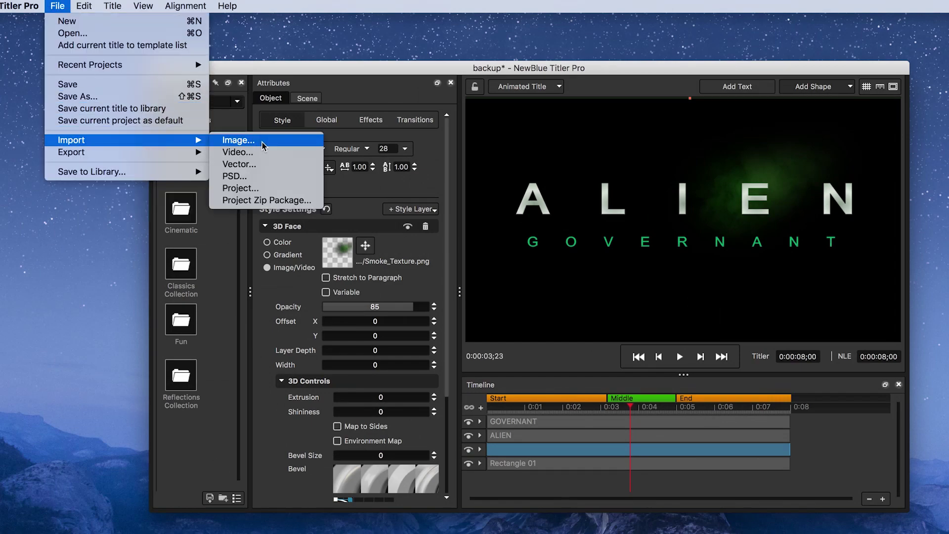
{"action": "left_click", "coordinate": [284, 137]}
{"action": "double_click", "coordinate": [597, 200]}
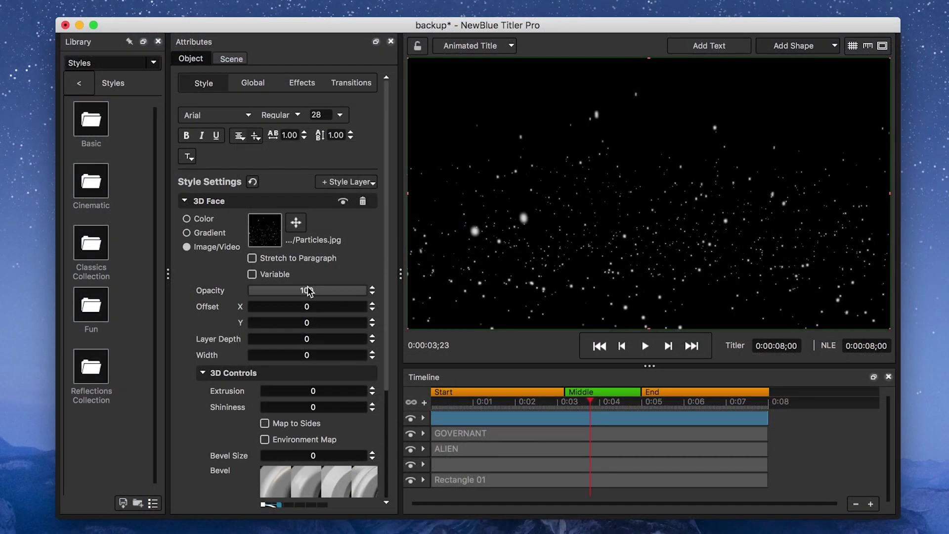
{"action": "double_click", "coordinate": [307, 291]}
{"action": "type", "text": "17"}
{"action": "key", "text": "Return"}
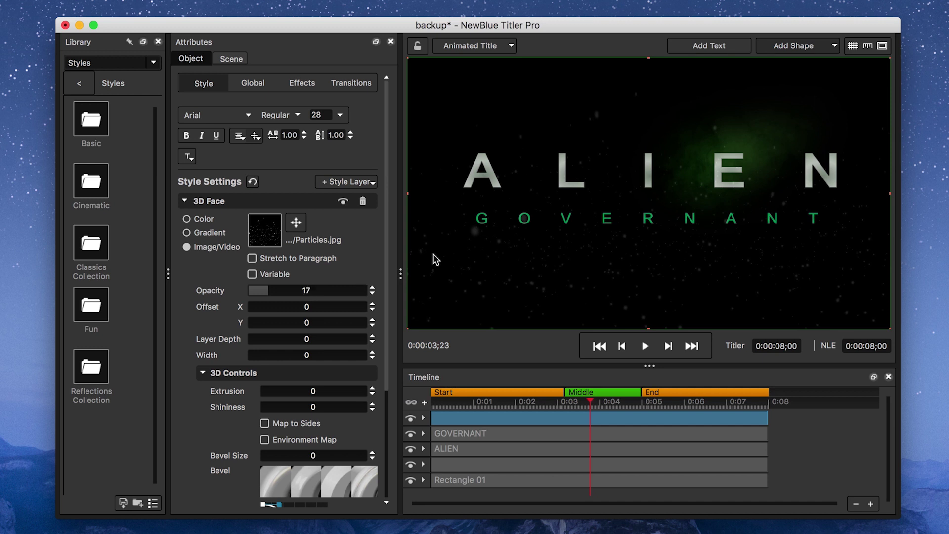
Shrink the particle image to about a quarter of the frame and place copies so that four tiles cover the frame
{"action": "left_click_drag", "start_coordinate": [716, 140], "coordinate": [671, 161]}
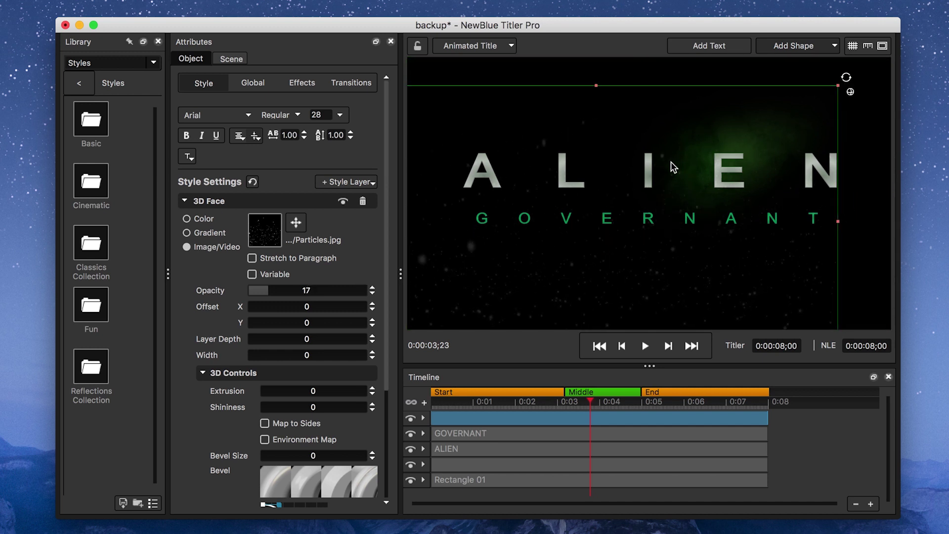
{"action": "left_click_drag", "start_coordinate": [821, 99], "coordinate": [602, 221]}
{"action": "left_click_drag", "start_coordinate": [539, 273], "coordinate": [803, 272]}
{"action": "left_click_drag", "start_coordinate": [803, 198], "coordinate": [802, 120]}
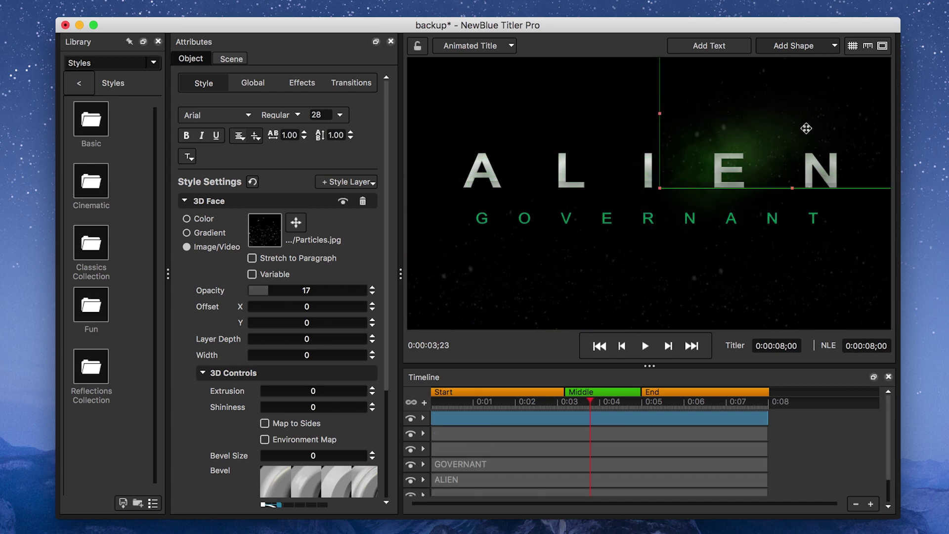
{"action": "left_click_drag", "start_coordinate": [711, 115], "coordinate": [558, 124]}
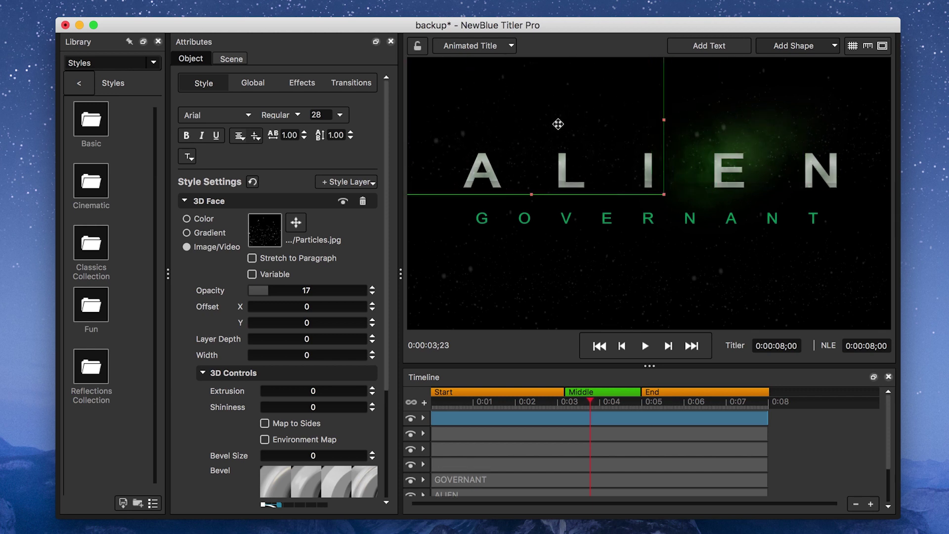
Move the GOVERNANT and ALIEN layers above the particle layers in the timeline, with ALIEN on top
{"action": "left_click", "coordinate": [801, 431]}
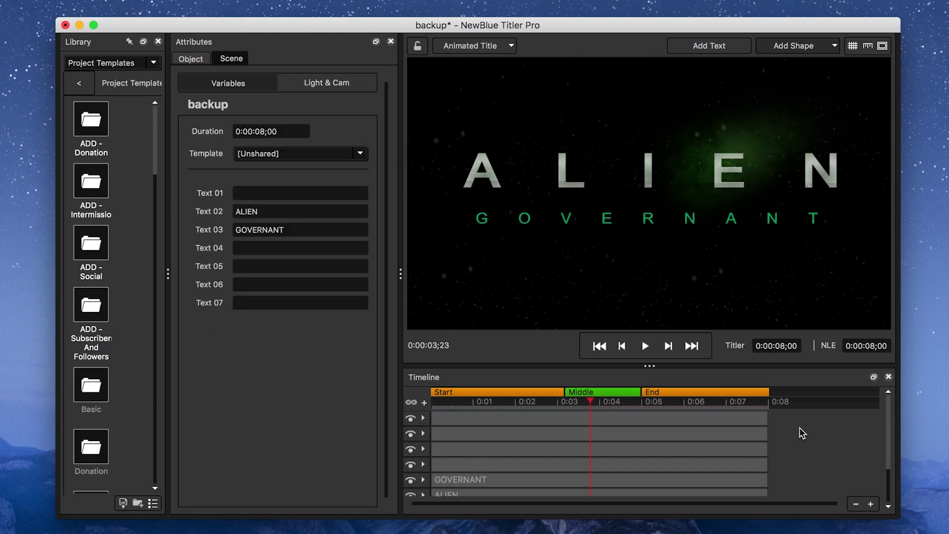
{"action": "left_click", "coordinate": [503, 480]}
{"action": "left_click_drag", "start_coordinate": [502, 481], "coordinate": [508, 407]}
{"action": "left_click", "coordinate": [476, 492]}
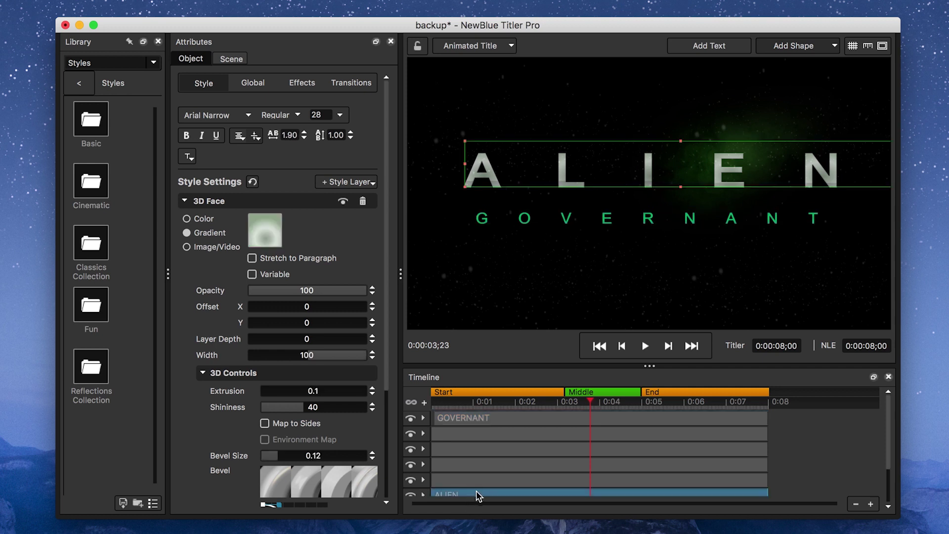
{"action": "left_click_drag", "start_coordinate": [476, 490], "coordinate": [481, 408]}
{"action": "left_click", "coordinate": [488, 433]}
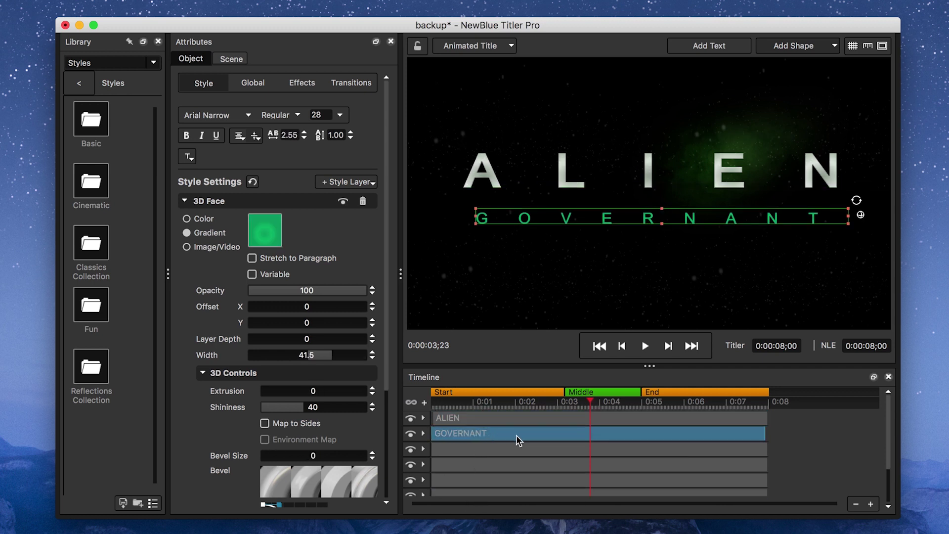
{"action": "left_click", "coordinate": [791, 465]}
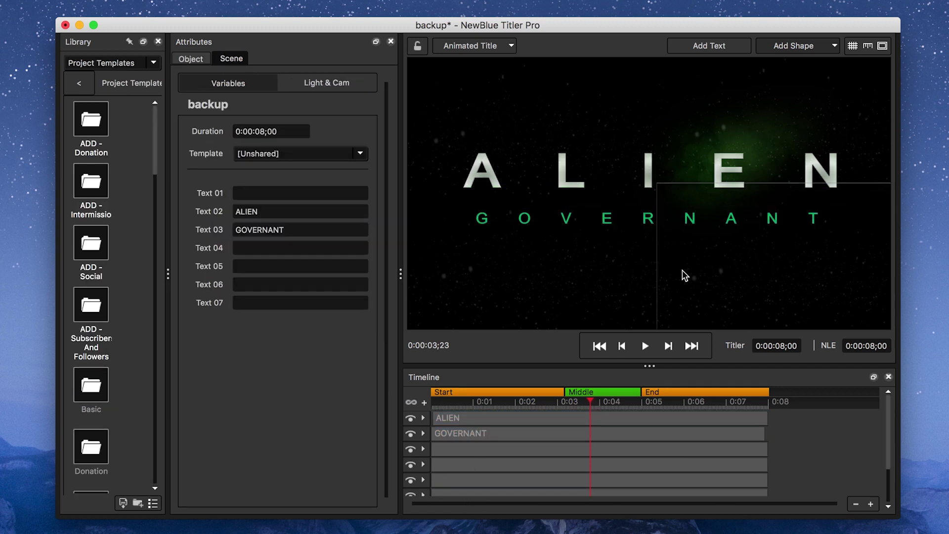
Move the GOVERNANT text slightly down, away from ALIEN
{"action": "left_click", "coordinate": [644, 219]}
{"action": "left_click_drag", "start_coordinate": [644, 219], "coordinate": [644, 226]}
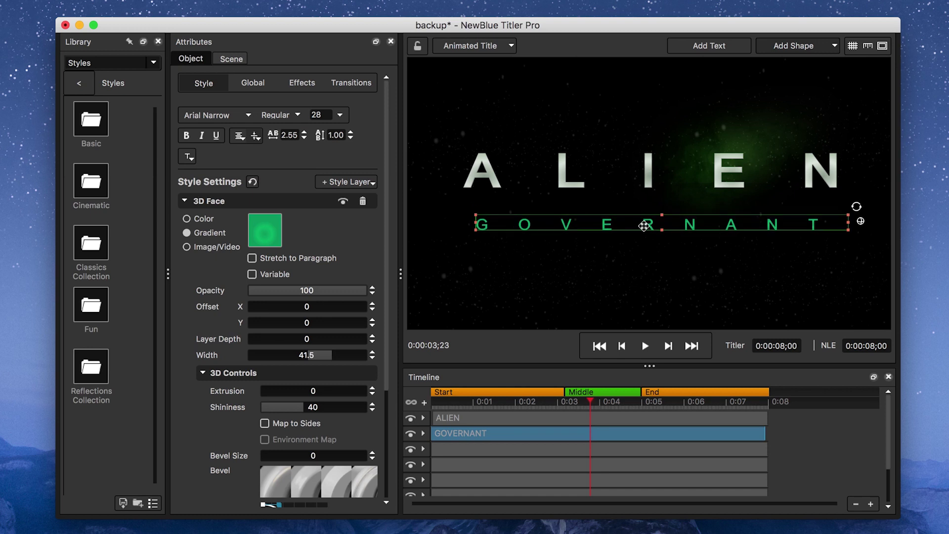
{"action": "left_click", "coordinate": [795, 423]}
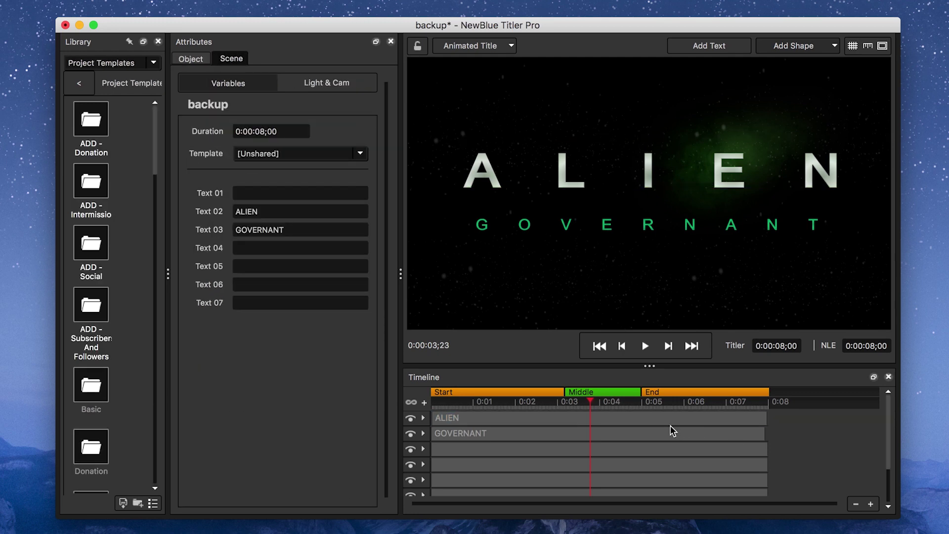
Apply the Appear preset of the Kinetic Motion Split transition to the start of the ALIEN layer and preview it
{"action": "left_click", "coordinate": [635, 420]}
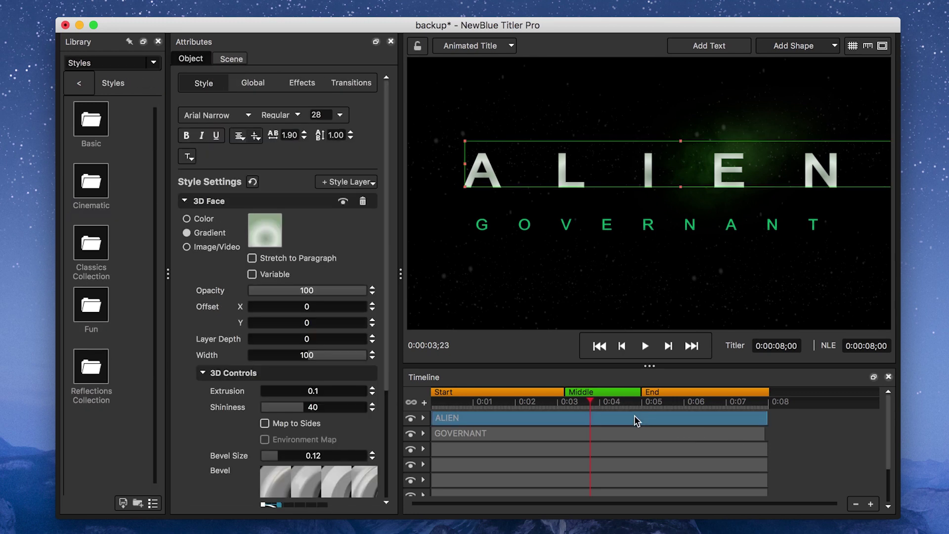
{"action": "left_click", "coordinate": [108, 59]}
{"action": "left_click", "coordinate": [105, 129]}
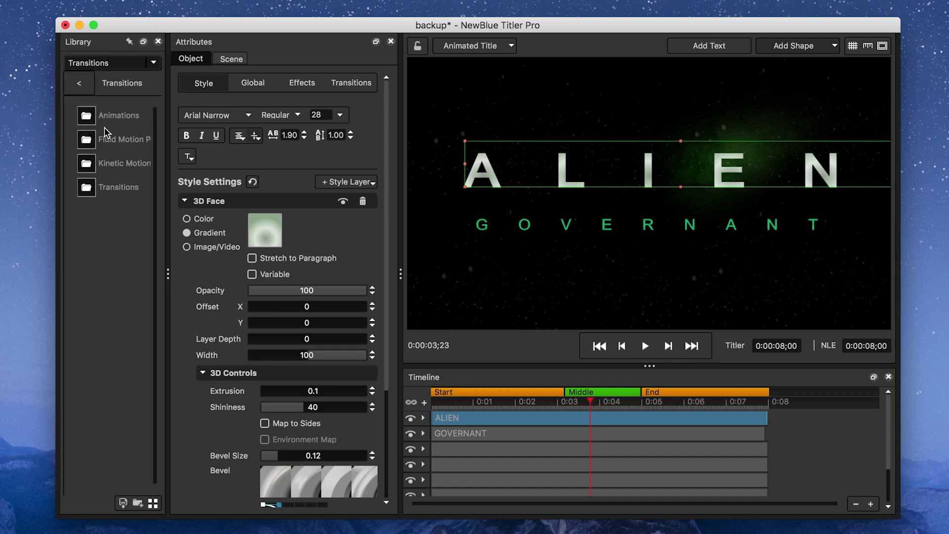
{"action": "double_click", "coordinate": [87, 165]}
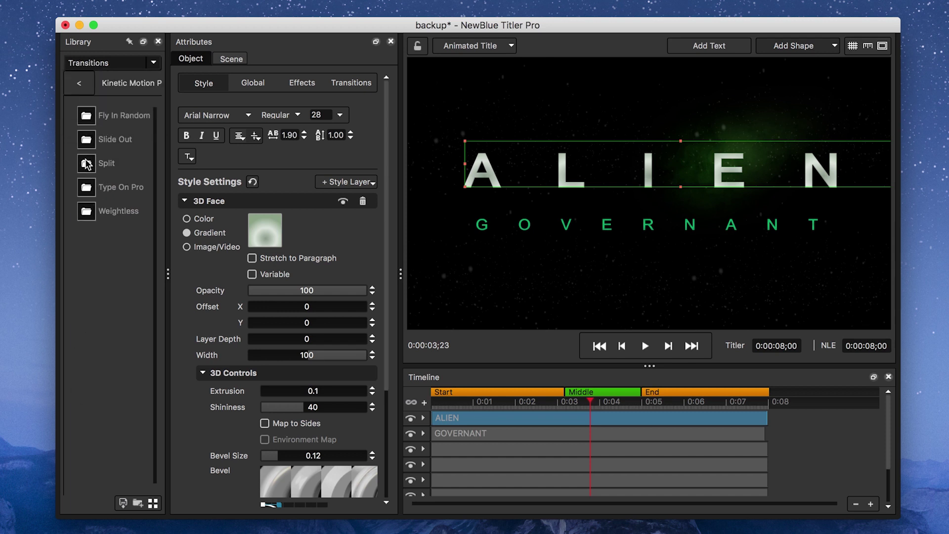
{"action": "double_click", "coordinate": [87, 164]}
{"action": "left_click_drag", "start_coordinate": [89, 113], "coordinate": [455, 412]}
{"action": "key", "text": "space"}
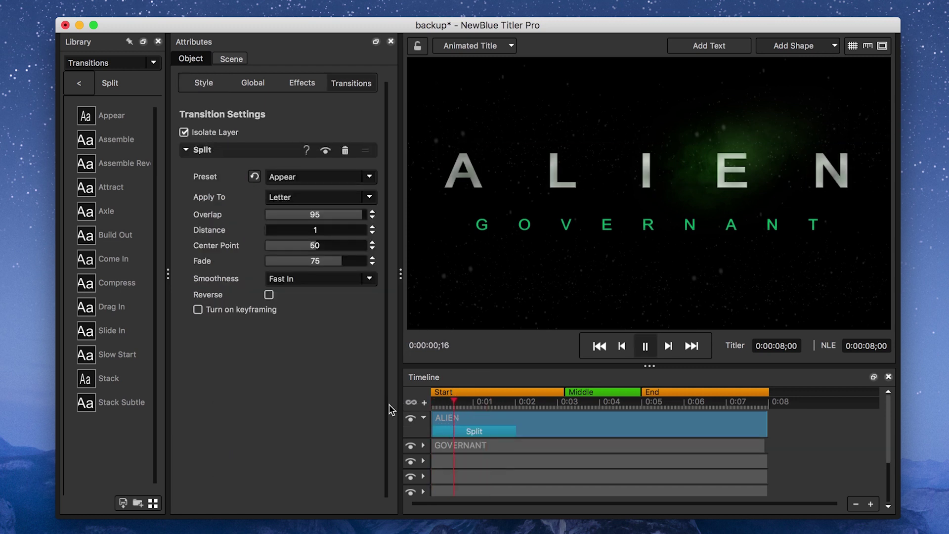
{"action": "key", "text": "space"}
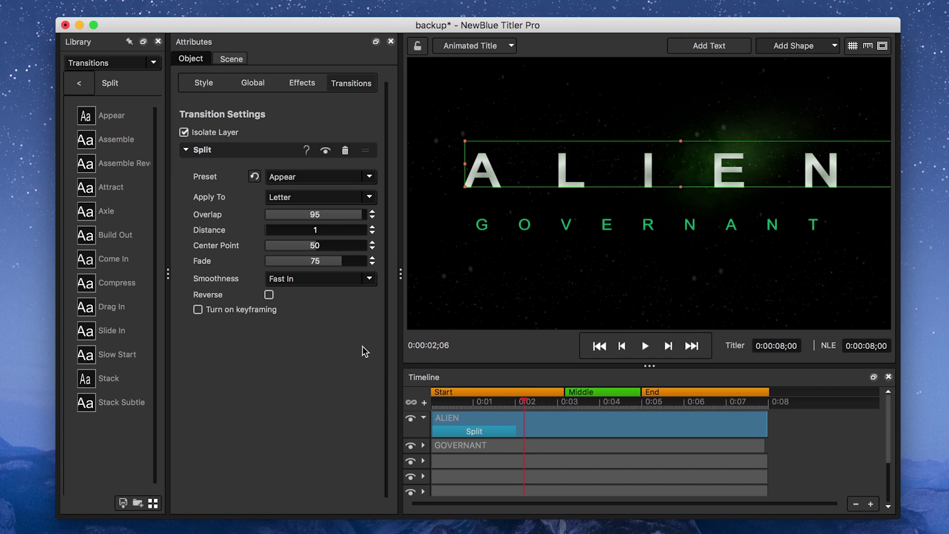
Set the ALIEN Split transition's smoothness to Normal and play the animation again
{"action": "left_click", "coordinate": [366, 280]}
{"action": "left_click", "coordinate": [286, 288]}
{"action": "key", "text": "space"}
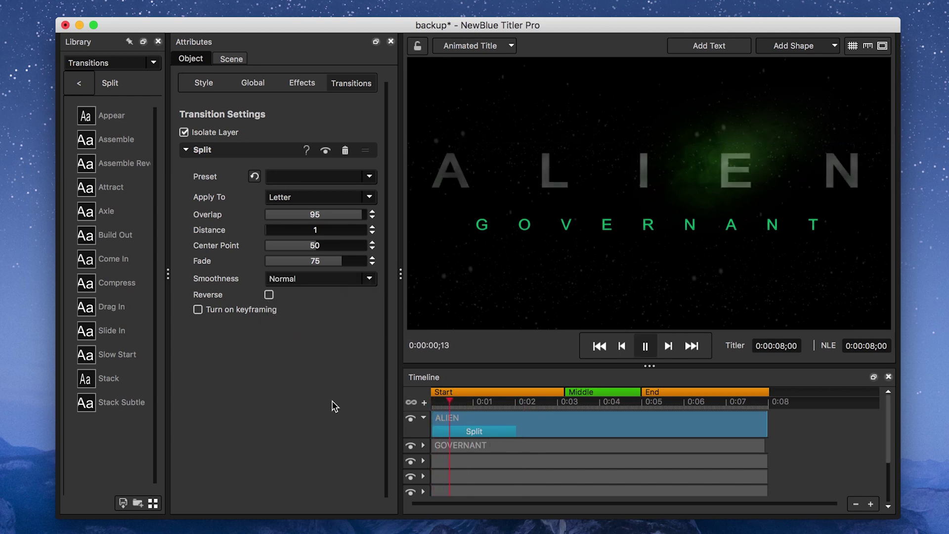
{"action": "key", "text": "space"}
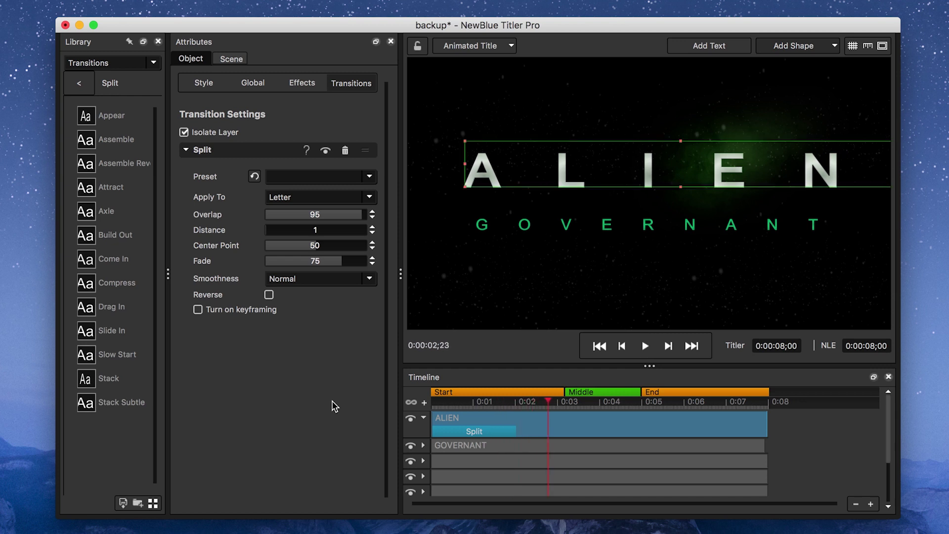
Apply the Build Out preset of the Split transition to the start of the GOVERNANT layer and preview the animation
{"action": "left_click", "coordinate": [455, 447]}
{"action": "key", "text": "Home"}
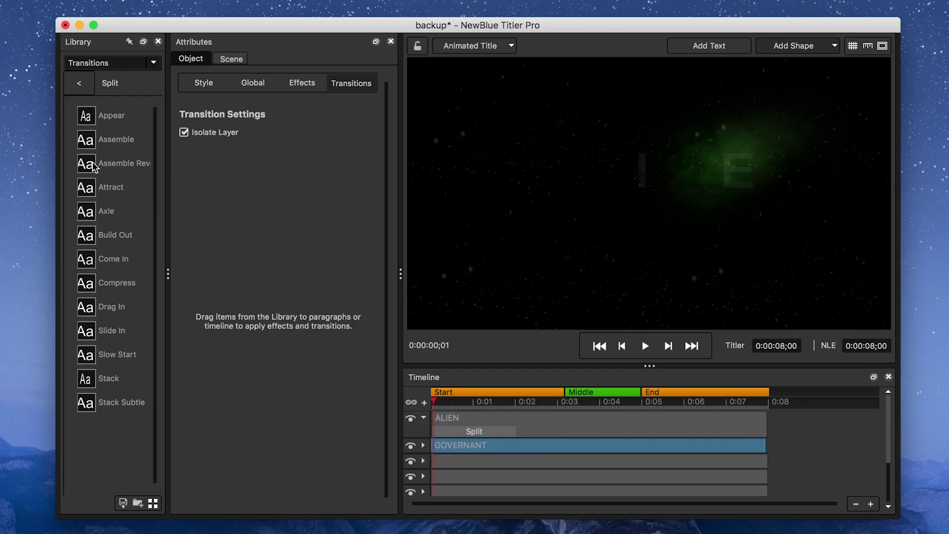
{"action": "mouse_move", "coordinate": [89, 234]}
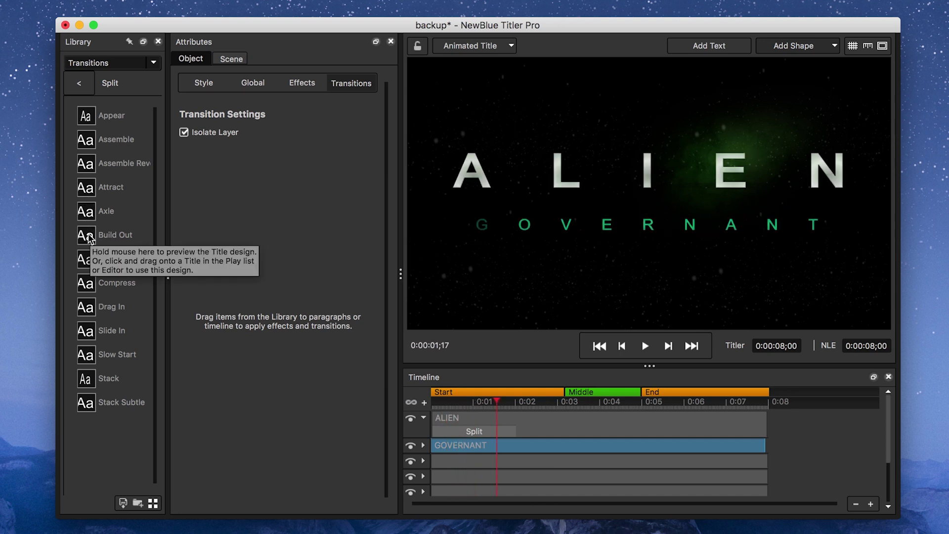
{"action": "left_click_drag", "start_coordinate": [90, 239], "coordinate": [445, 446]}
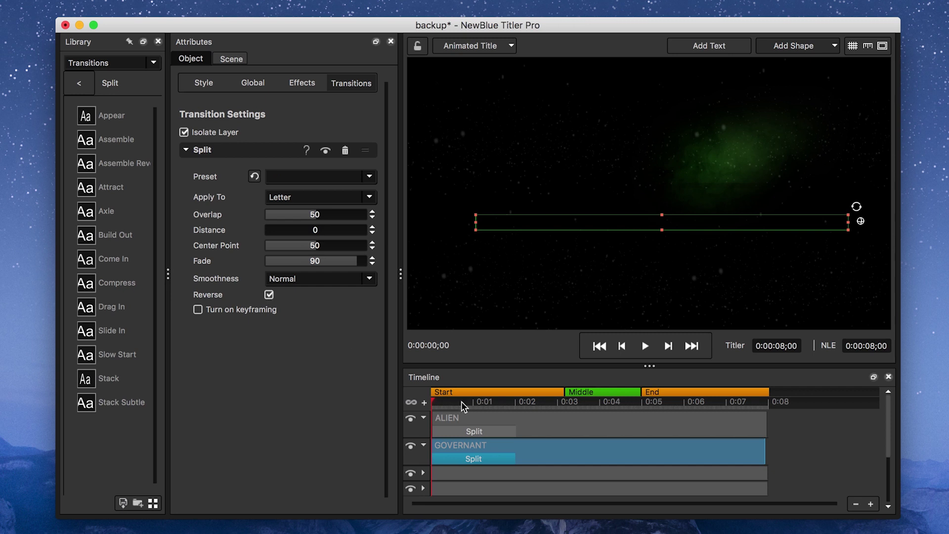
{"action": "key", "text": "space"}
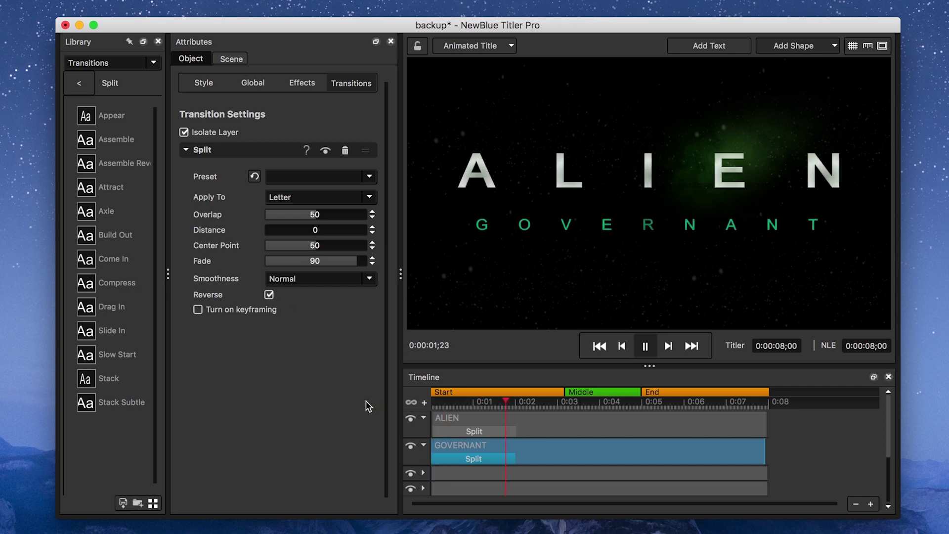
{"action": "key", "text": "space"}
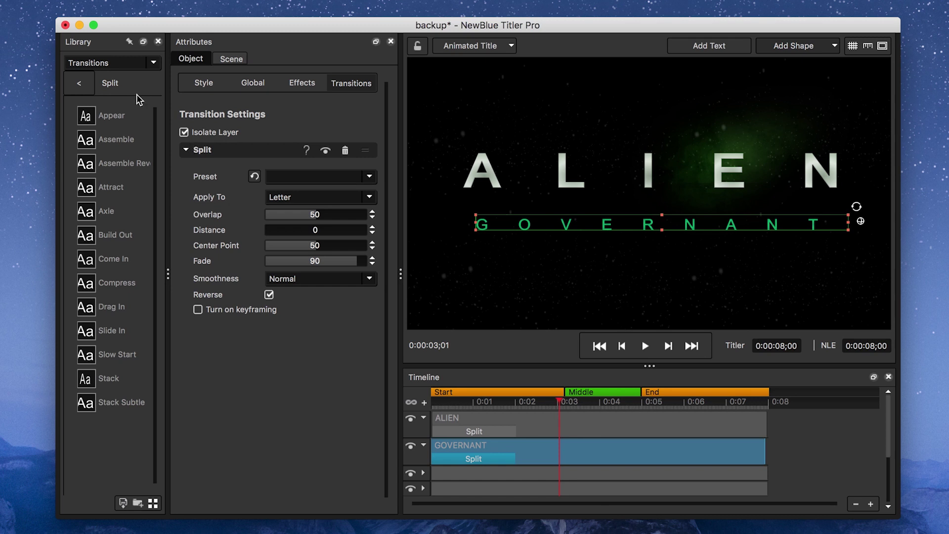
{"action": "left_click", "coordinate": [77, 84]}
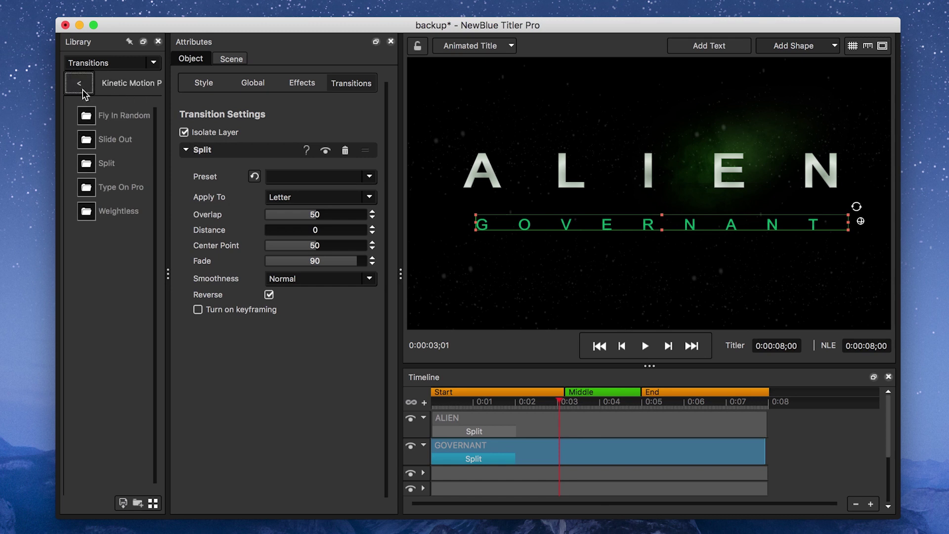
Apply the Slow Finish preset of the Fade In transition to the end of the ALIEN layer
{"action": "left_click", "coordinate": [80, 84]}
{"action": "double_click", "coordinate": [87, 116]}
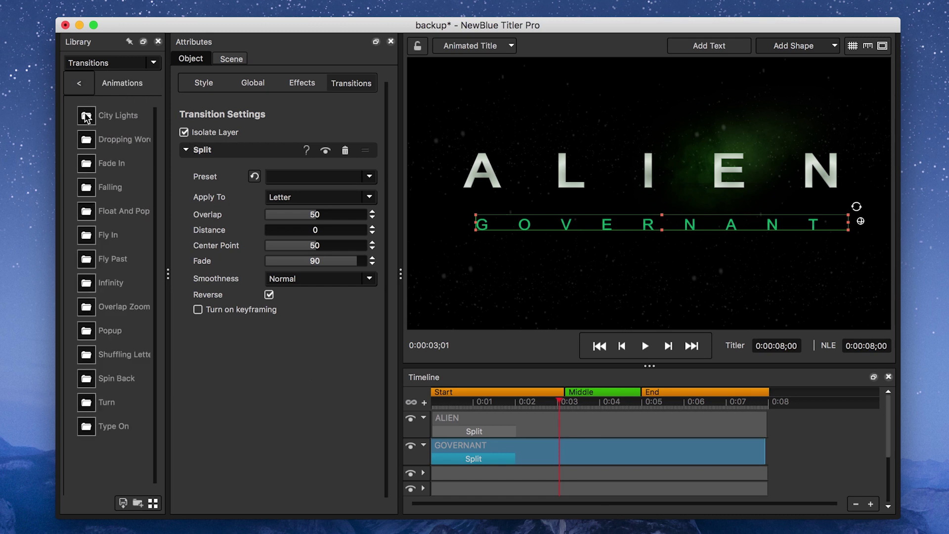
{"action": "double_click", "coordinate": [89, 164]}
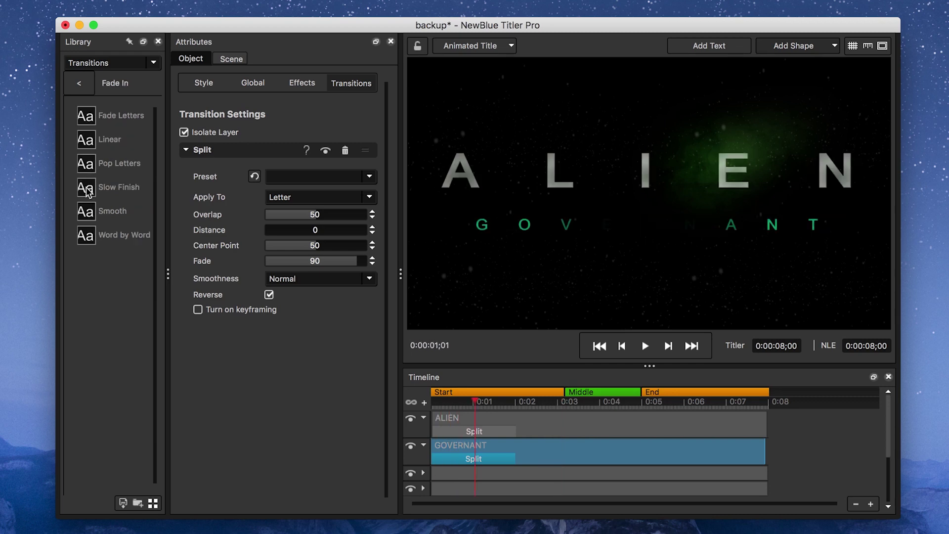
{"action": "left_click_drag", "start_coordinate": [96, 189], "coordinate": [724, 445]}
Copy the ALIEN layer's Fade In transition and paste it as an Out transition on the GOVERNANT layer
{"action": "right_click", "coordinate": [723, 441]}
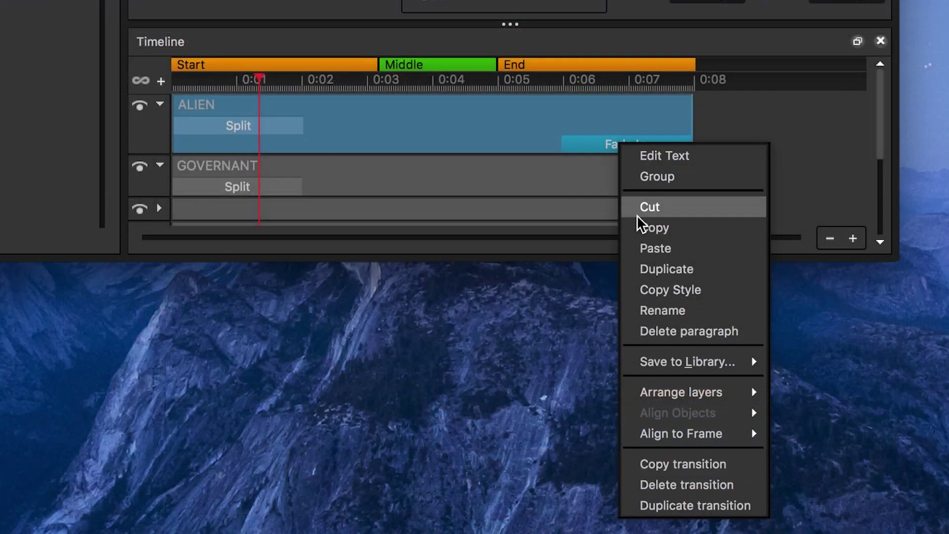
{"action": "left_click", "coordinate": [682, 463]}
{"action": "right_click", "coordinate": [655, 185]}
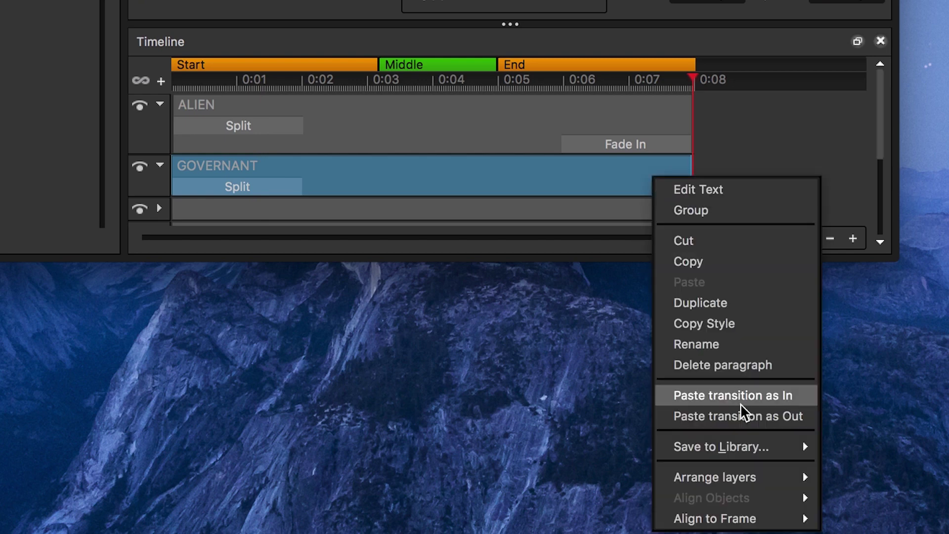
{"action": "left_click", "coordinate": [682, 394]}
Paste the copied Fade In as an Out transition on each of the unnamed particle layers below GOVERNANT
{"action": "right_click", "coordinate": [655, 157]}
{"action": "left_click", "coordinate": [745, 376]}
{"action": "right_click", "coordinate": [637, 205]}
{"action": "left_click", "coordinate": [692, 423]}
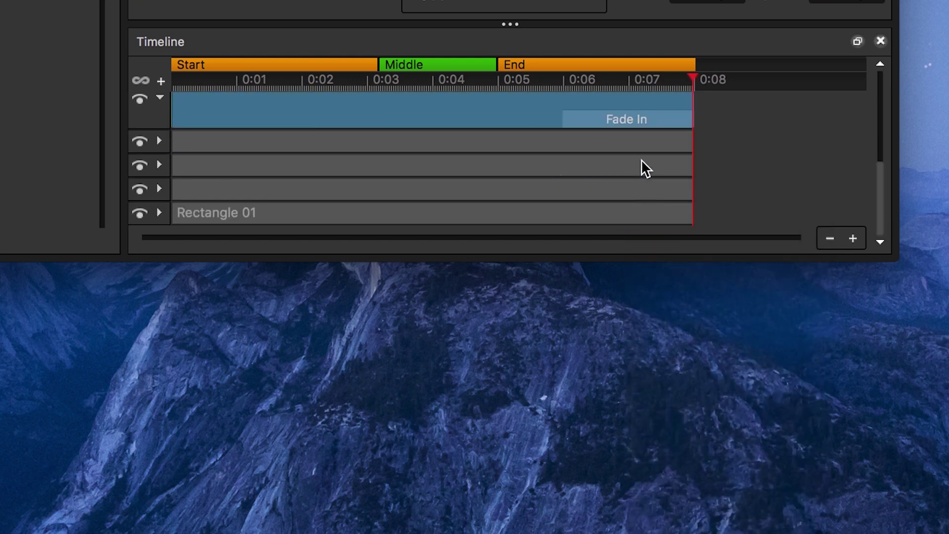
{"action": "right_click", "coordinate": [643, 148]}
{"action": "left_click", "coordinate": [693, 378]}
{"action": "right_click", "coordinate": [636, 184]}
{"action": "left_click", "coordinate": [684, 419]}
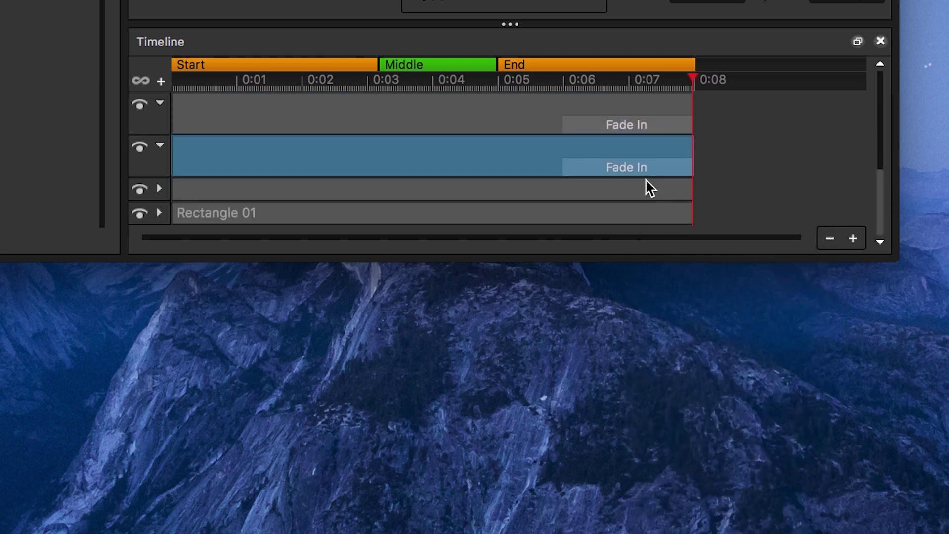
{"action": "right_click", "coordinate": [645, 190]}
{"action": "left_click", "coordinate": [725, 429]}
Paste the copied Fade In as an In transition on the same particle layers and preview the animation
{"action": "right_click", "coordinate": [211, 207]}
{"action": "left_click", "coordinate": [260, 402]}
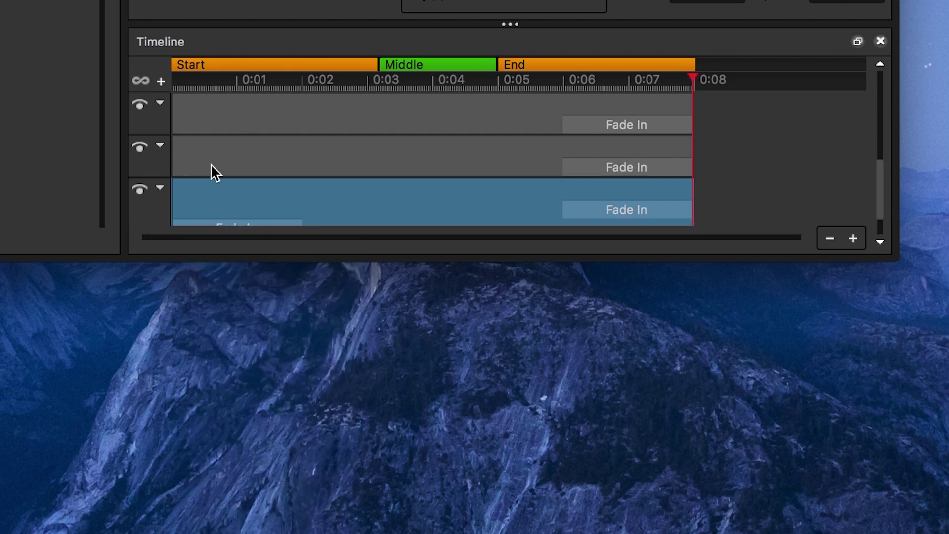
{"action": "right_click", "coordinate": [211, 164]}
{"action": "left_click", "coordinate": [258, 379]}
{"action": "right_click", "coordinate": [218, 120]}
{"action": "left_click", "coordinate": [267, 339]}
{"action": "scroll", "coordinate": [256, 179], "scroll_direction": "up", "scroll_amount": 2}
{"action": "right_click", "coordinate": [244, 142]}
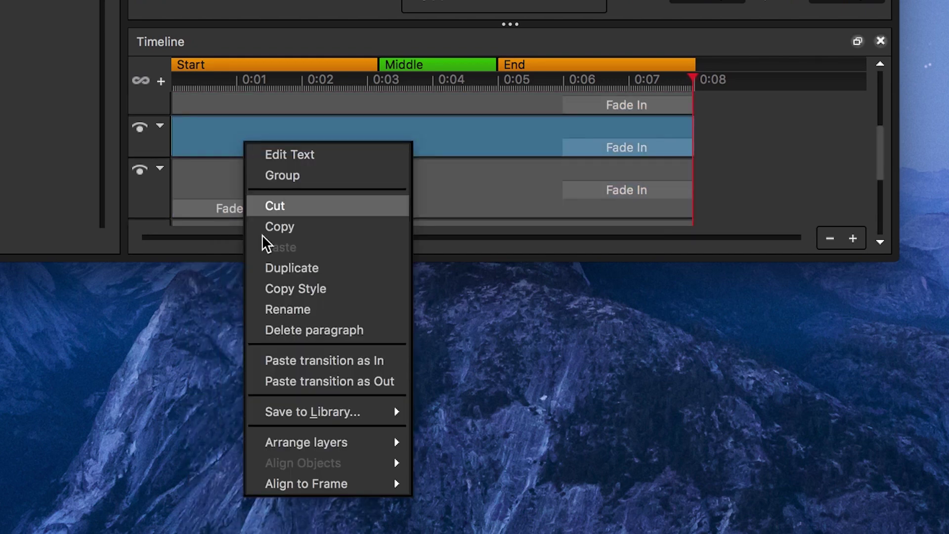
{"action": "left_click", "coordinate": [269, 360]}
{"action": "scroll", "coordinate": [243, 147], "scroll_direction": "up", "scroll_amount": 2}
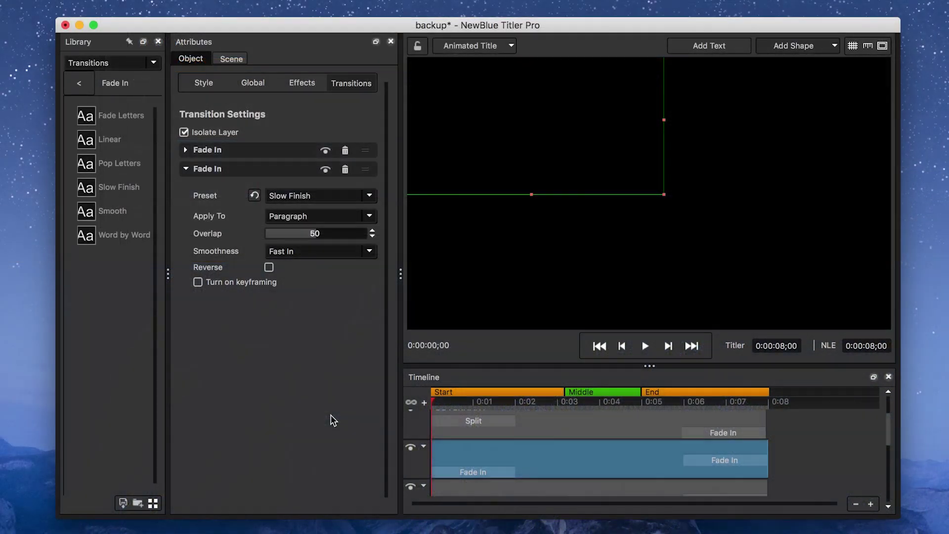
{"action": "key", "text": "space"}
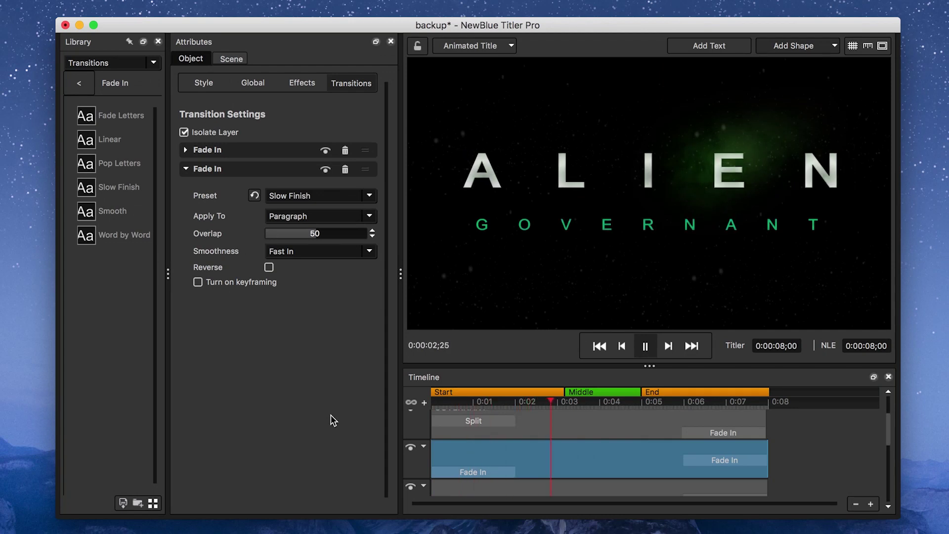
{"action": "left_click", "coordinate": [830, 464]}
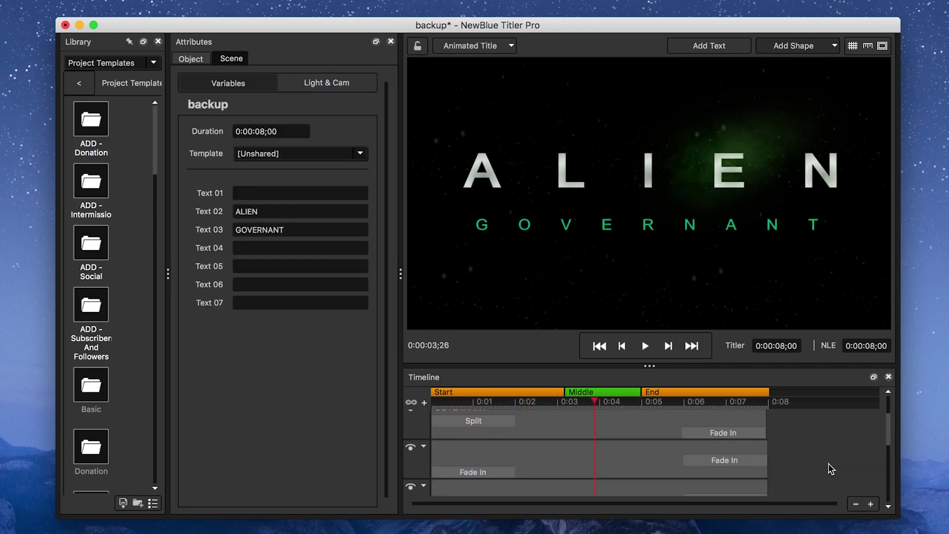
Apply the Slow Backward preset of the Float effect to the lower-left particle overlay's layer
{"action": "left_click", "coordinate": [514, 305]}
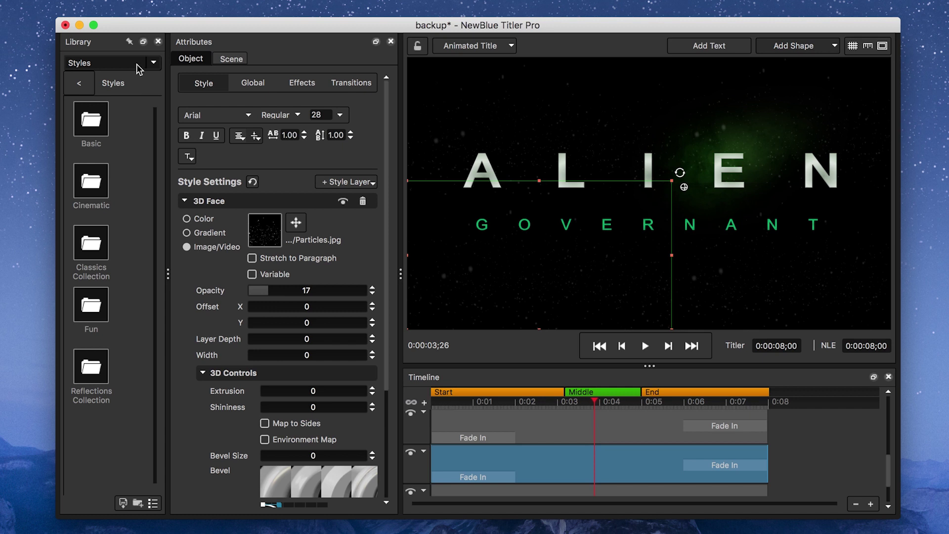
{"action": "left_click", "coordinate": [137, 65]}
{"action": "left_click", "coordinate": [110, 79]}
{"action": "left_click", "coordinate": [79, 119]}
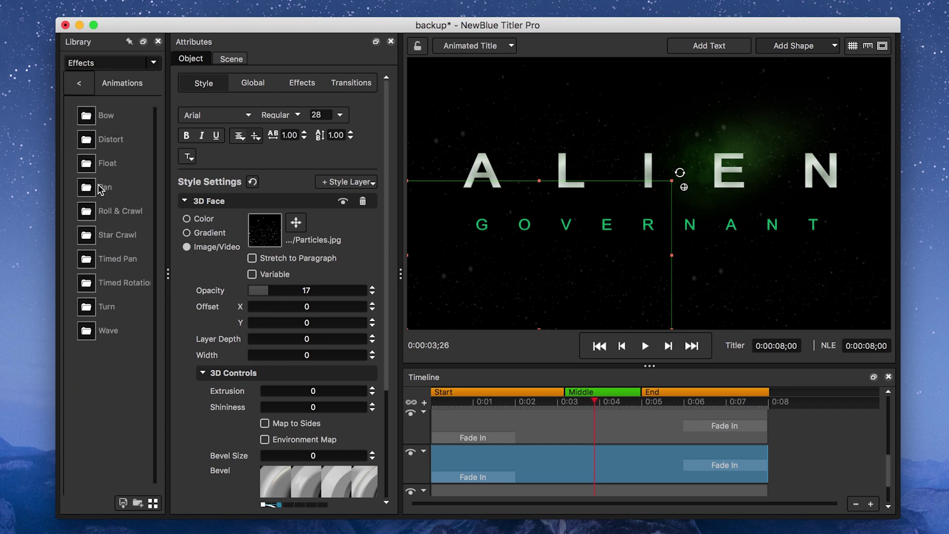
{"action": "left_click", "coordinate": [87, 165]}
{"action": "left_click_drag", "start_coordinate": [86, 235], "coordinate": [630, 478]}
Apply the Slow Backward Float effect to the three remaining particle overlay layers and preview the title from the start
{"action": "left_click", "coordinate": [728, 275]}
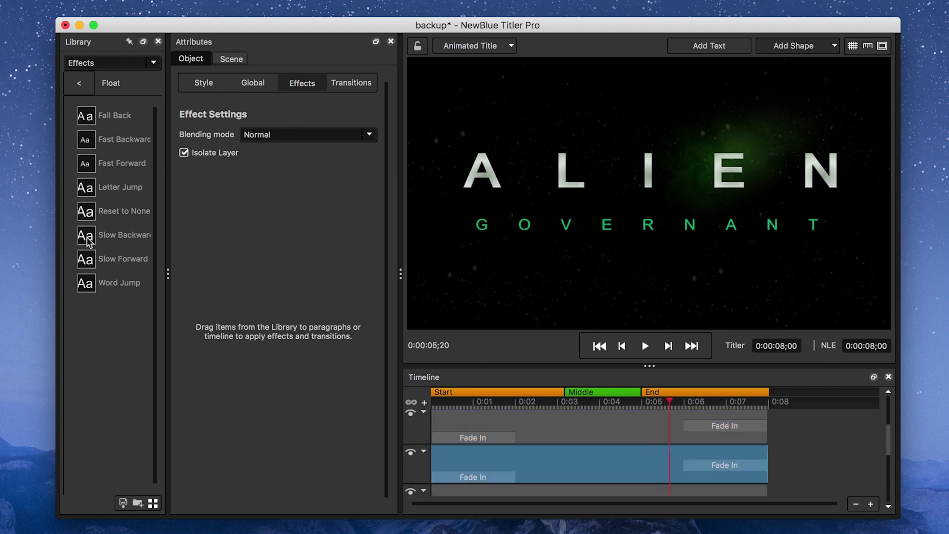
{"action": "left_click_drag", "start_coordinate": [86, 237], "coordinate": [772, 109]}
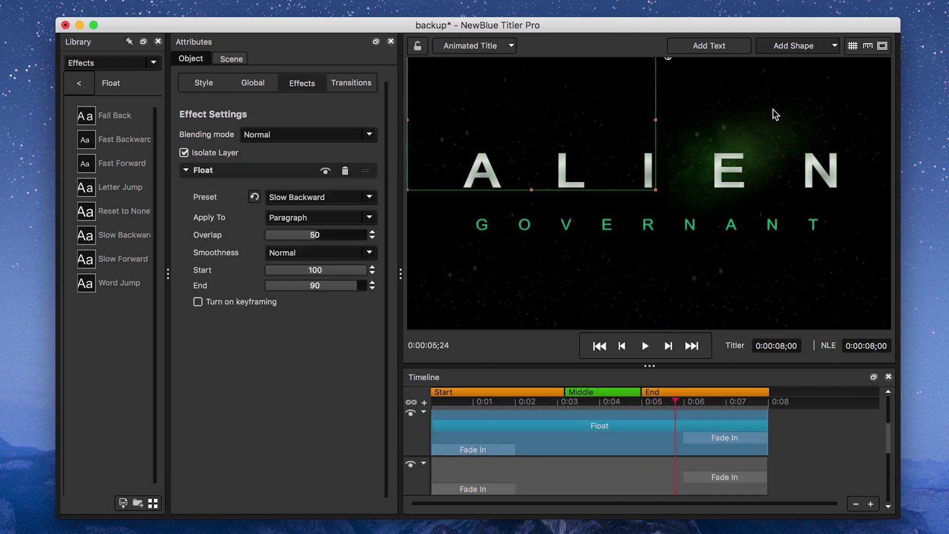
{"action": "left_click", "coordinate": [830, 125]}
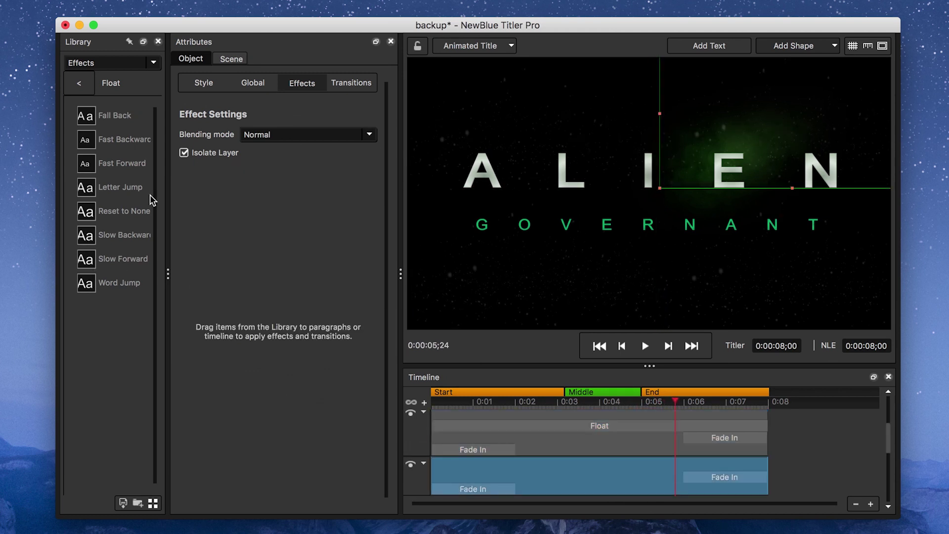
{"action": "left_click_drag", "start_coordinate": [74, 247], "coordinate": [558, 469]}
{"action": "left_click", "coordinate": [794, 270]}
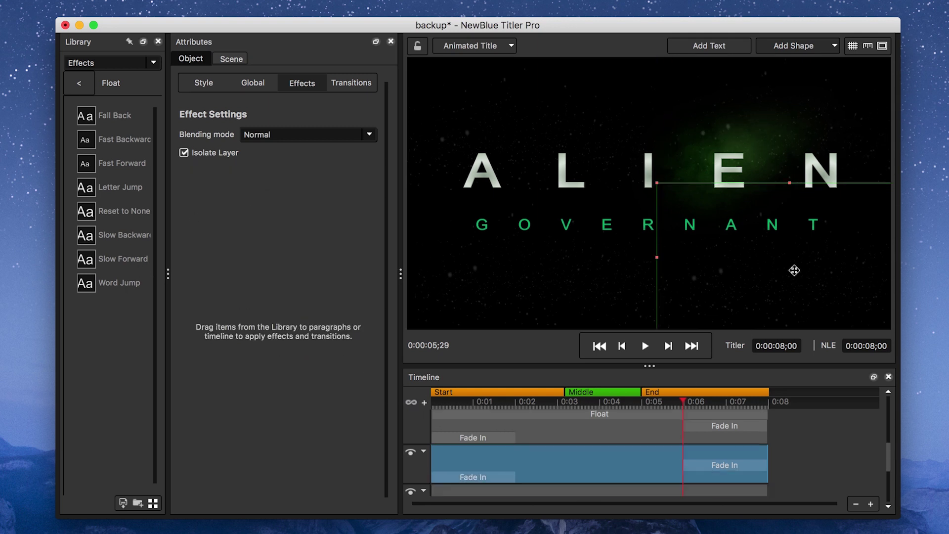
{"action": "left_click_drag", "start_coordinate": [94, 259], "coordinate": [566, 466]}
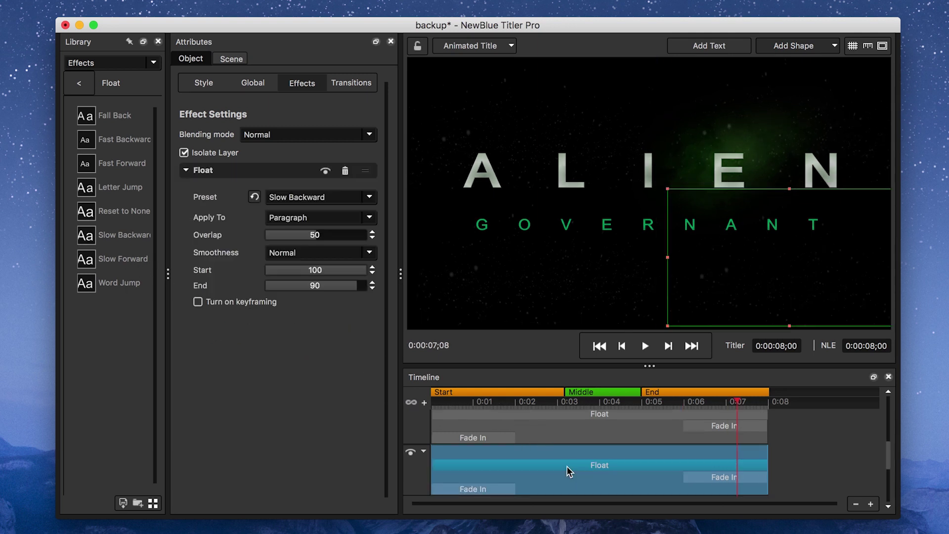
{"action": "left_click", "coordinate": [527, 319]}
{"action": "left_click_drag", "start_coordinate": [460, 402], "coordinate": [388, 409]}
{"action": "key", "text": "space"}
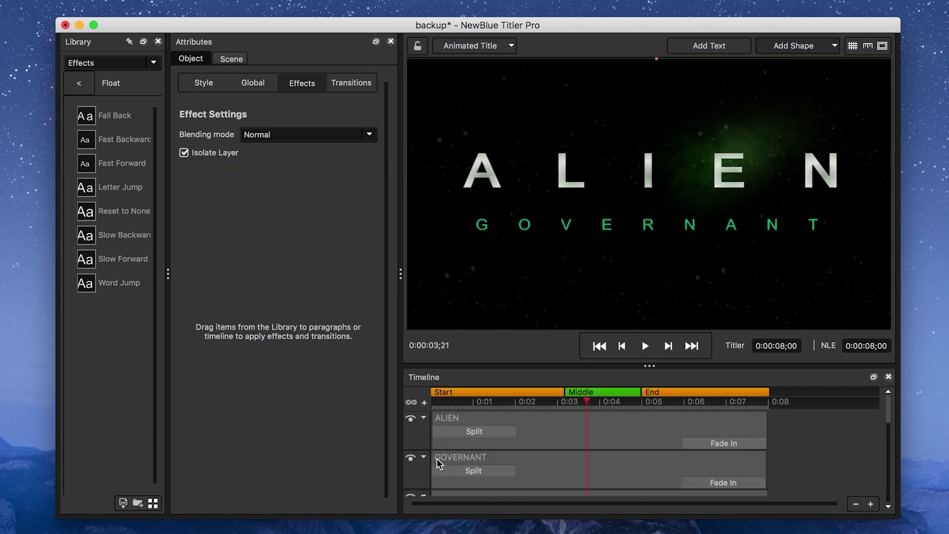
Delay the start of the GOVERNANT layer to about 1 second and play the animation
{"action": "left_click_drag", "start_coordinate": [437, 463], "coordinate": [477, 463]}
{"action": "key", "text": "space"}
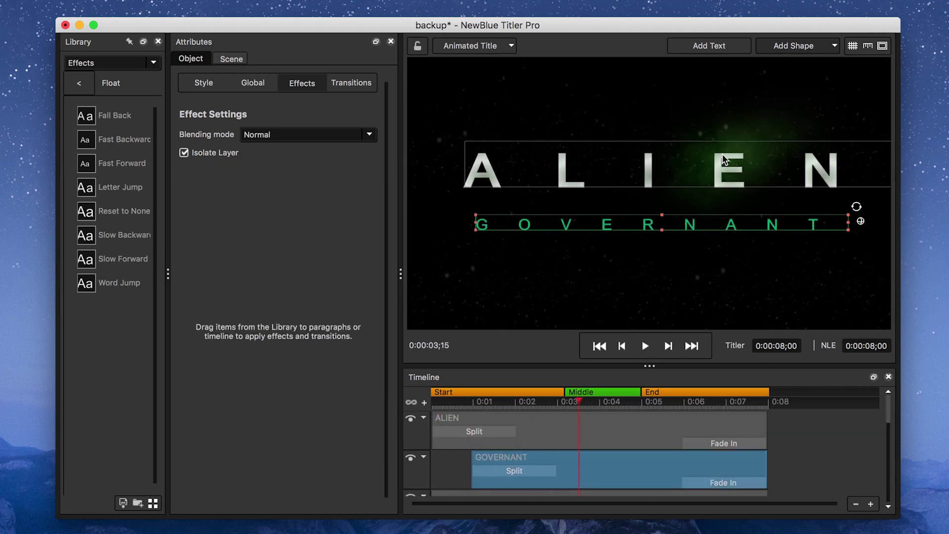
Stretch the ALIEN text slightly downward and preview the title from the start
{"action": "left_click", "coordinate": [719, 173]}
{"action": "left_click_drag", "start_coordinate": [681, 189], "coordinate": [678, 190]}
{"action": "left_click_drag", "start_coordinate": [578, 402], "coordinate": [406, 407]}
{"action": "key", "text": "space"}
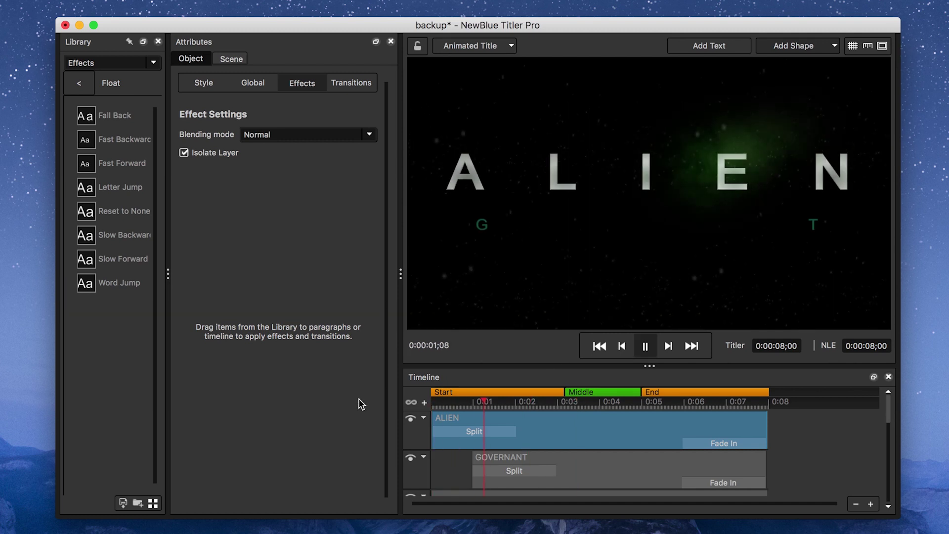
{"action": "key", "text": "space"}
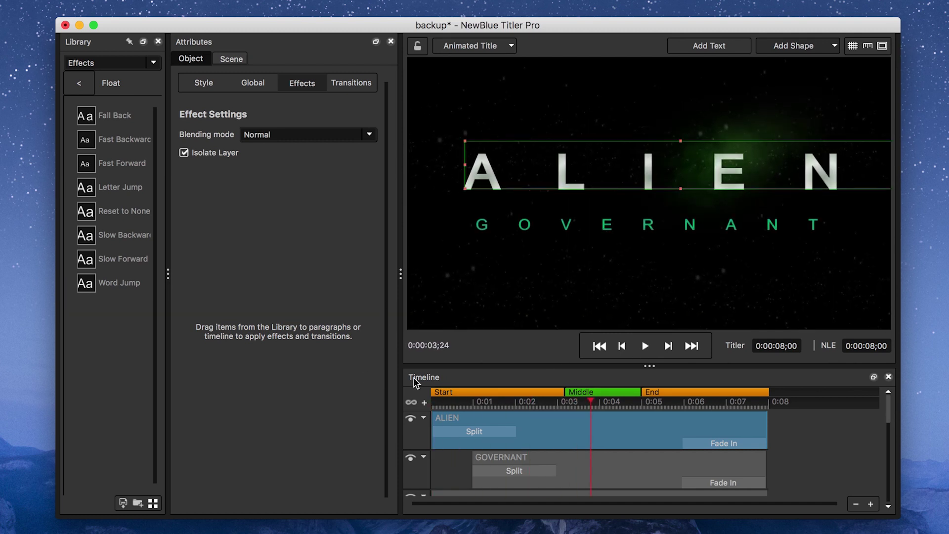
Turn on transform keyframing for ALIEN at the start and add a second keyframe near the end of its Split transition
{"action": "key", "text": "Home"}
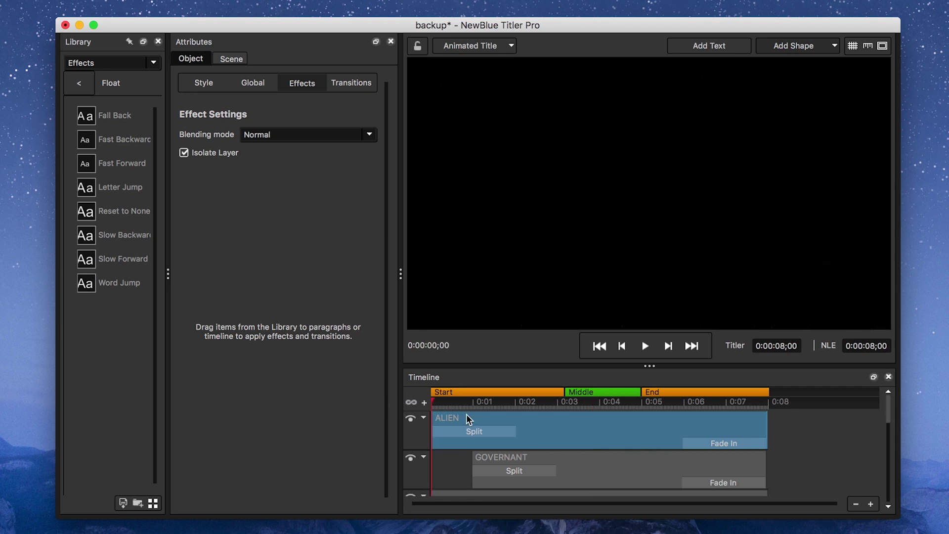
{"action": "left_click", "coordinate": [247, 75]}
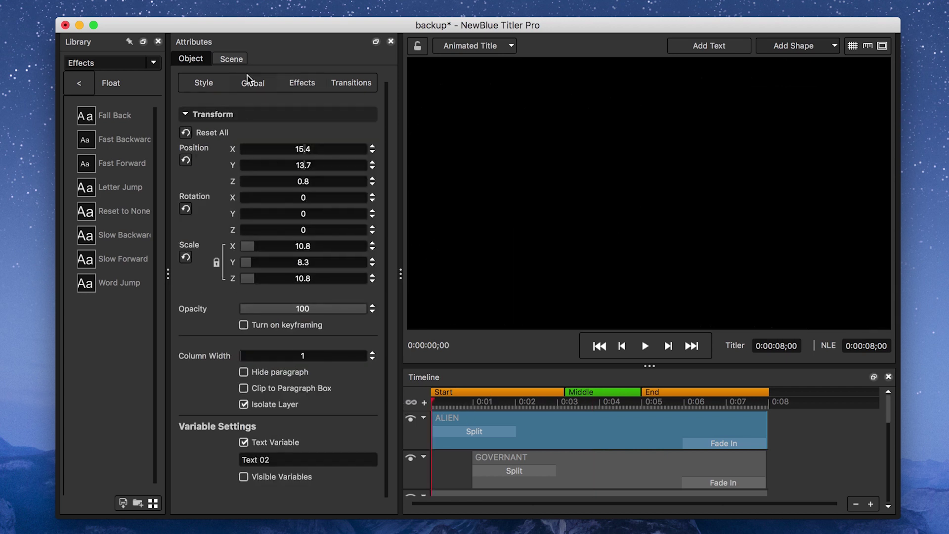
{"action": "left_click", "coordinate": [244, 324]}
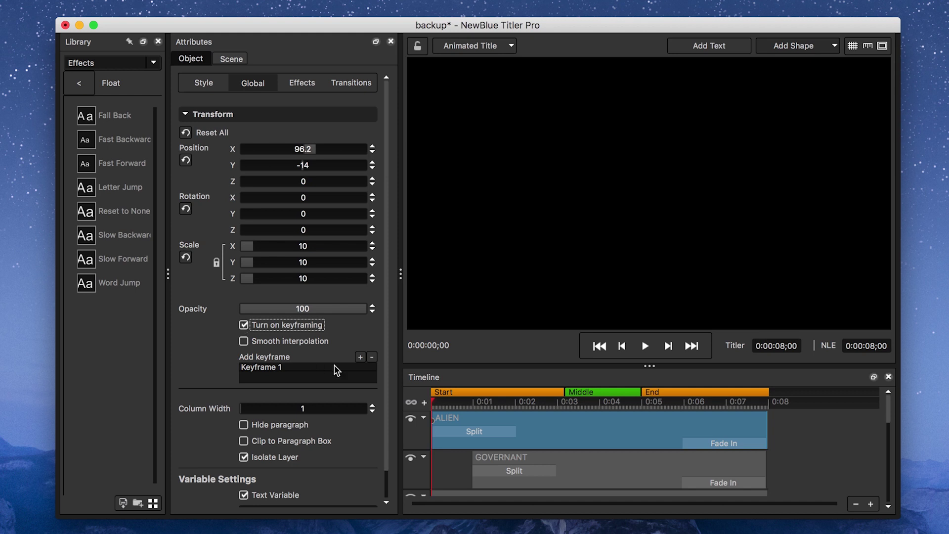
{"action": "mouse_move", "coordinate": [444, 401]}
{"action": "left_mouse_down"}
{"action": "mouse_move", "coordinate": [778, 422]}
{"action": "mouse_move", "coordinate": [766, 422]}
{"action": "left_mouse_up"}
{"action": "left_click", "coordinate": [361, 357]}
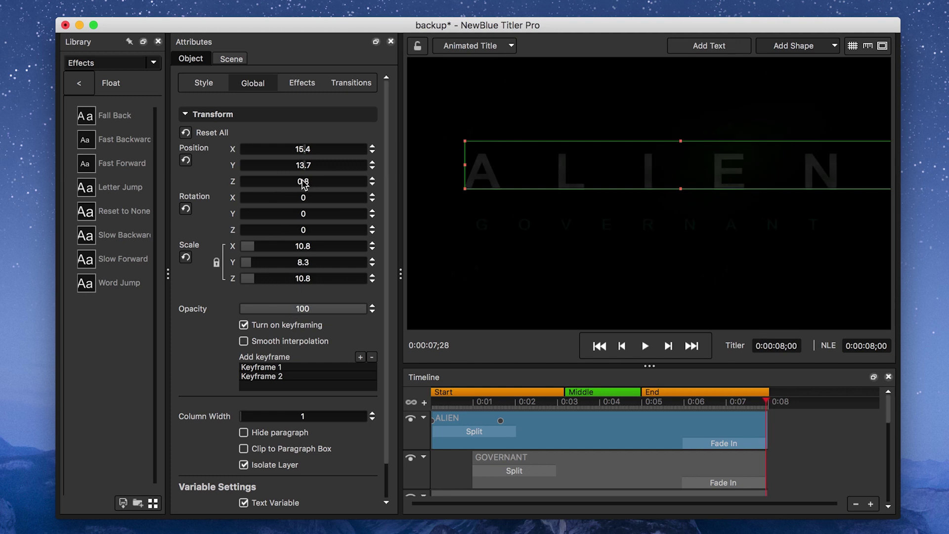
Push ALIEN back by lowering its Z position at 0:00:07;28 as a third keyframe, and preview the motion
{"action": "left_click_drag", "start_coordinate": [304, 183], "coordinate": [297, 186]}
{"action": "left_click", "coordinate": [363, 399]}
{"action": "key", "text": "space"}
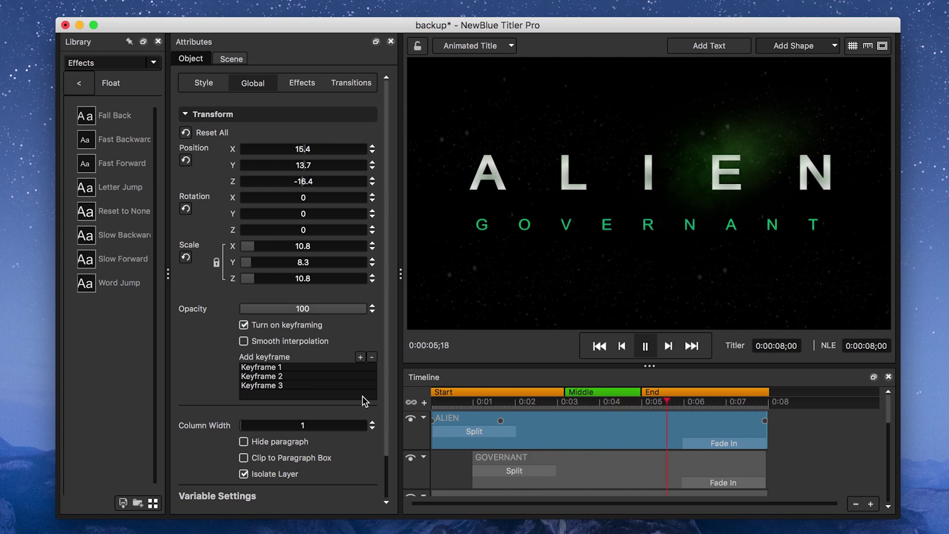
{"action": "key", "text": "space"}
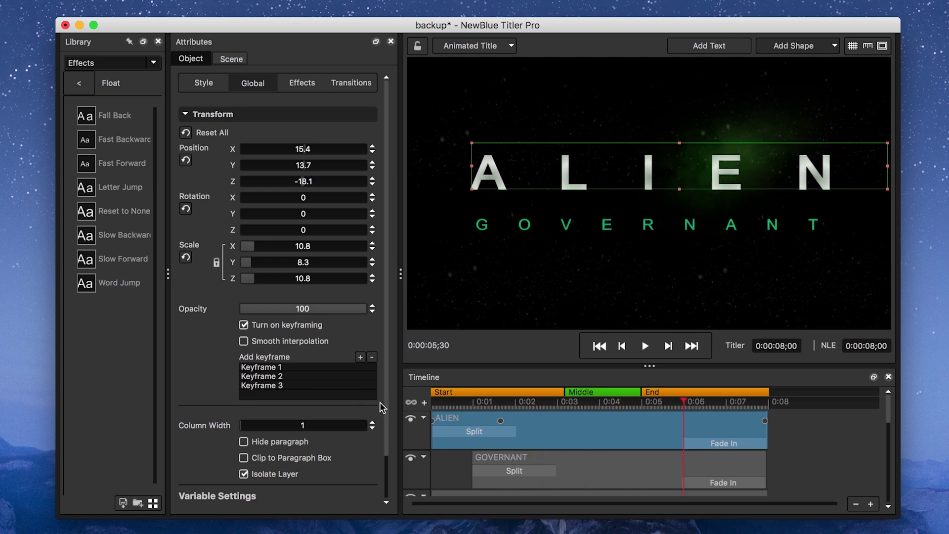
Turn on transform keyframing for the GOVERNANT layer and add a second keyframe at 0:00:02;16
{"action": "left_click", "coordinate": [566, 455]}
{"action": "left_click", "coordinate": [470, 402]}
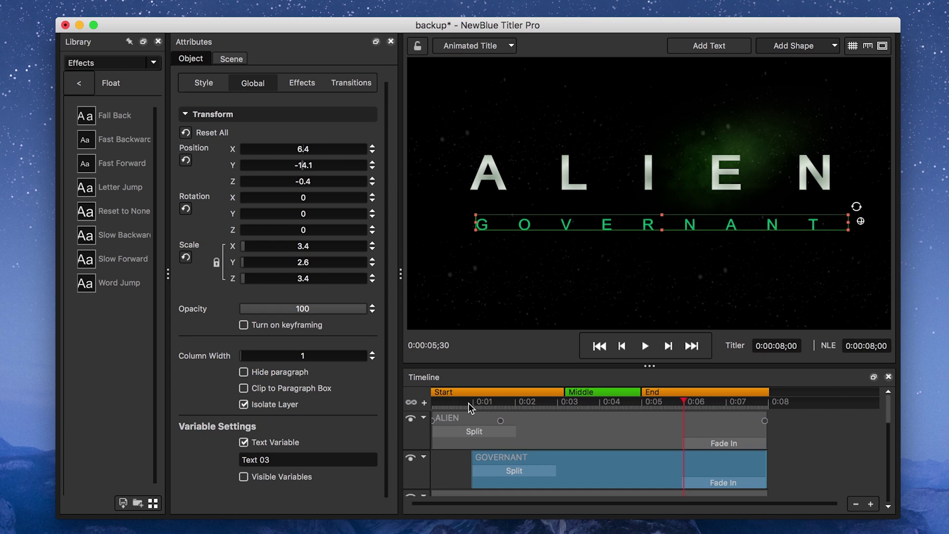
{"action": "left_click", "coordinate": [244, 324]}
{"action": "left_click", "coordinate": [538, 403]}
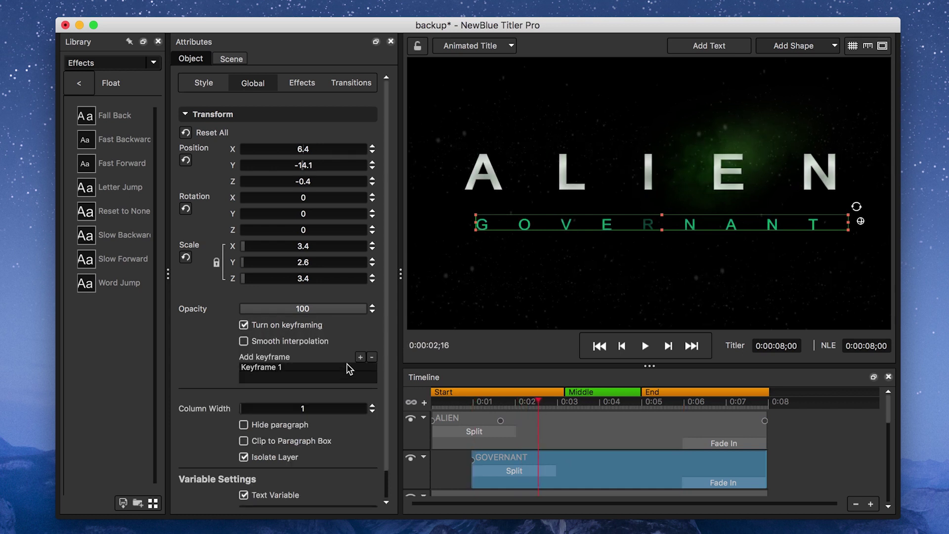
{"action": "left_click", "coordinate": [360, 357]}
Set GOVERNANT's Z position to -22.4 at 0:00:07;28 as a third keyframe and play the title from the start
{"action": "left_click", "coordinate": [557, 402]}
{"action": "left_click_drag", "start_coordinate": [583, 409], "coordinate": [766, 420]}
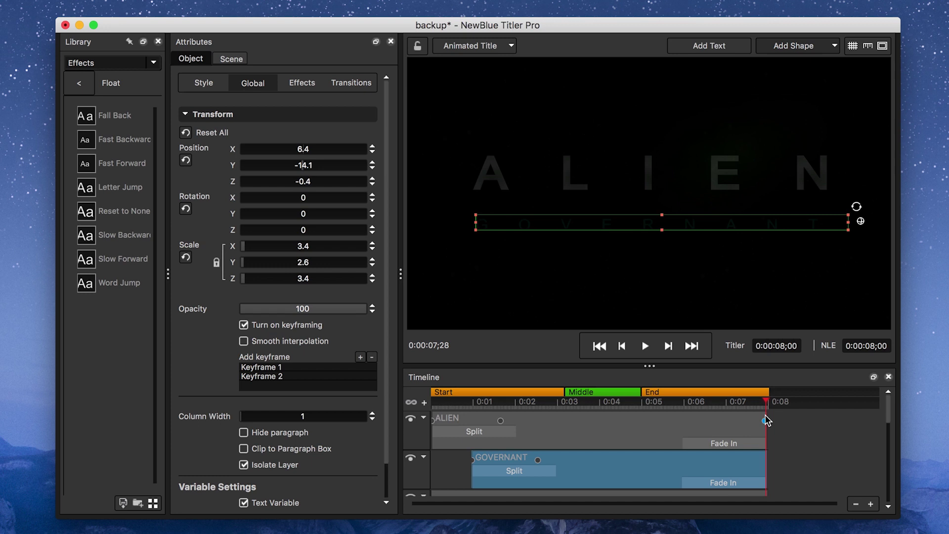
{"action": "left_click_drag", "start_coordinate": [303, 188], "coordinate": [297, 180]}
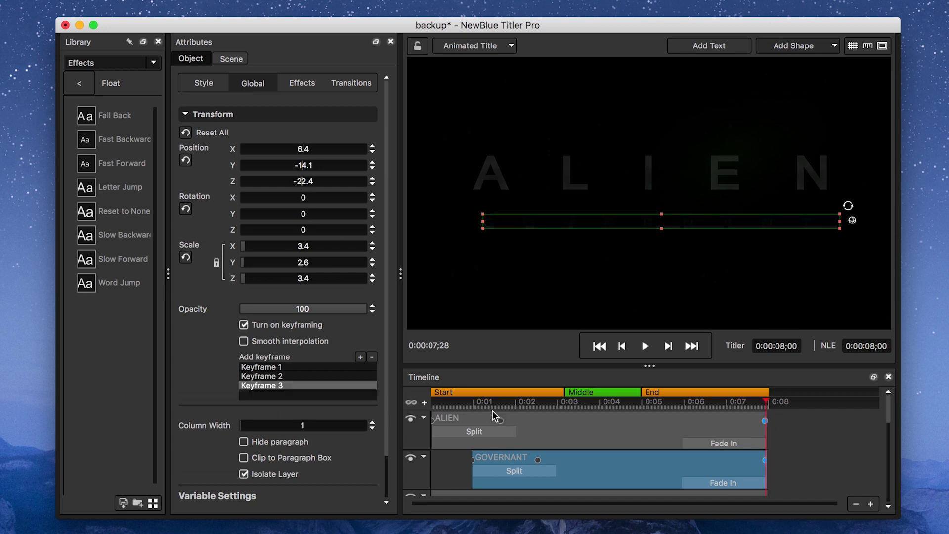
{"action": "left_click_drag", "start_coordinate": [487, 402], "coordinate": [353, 408]}
{"action": "key", "text": "space"}
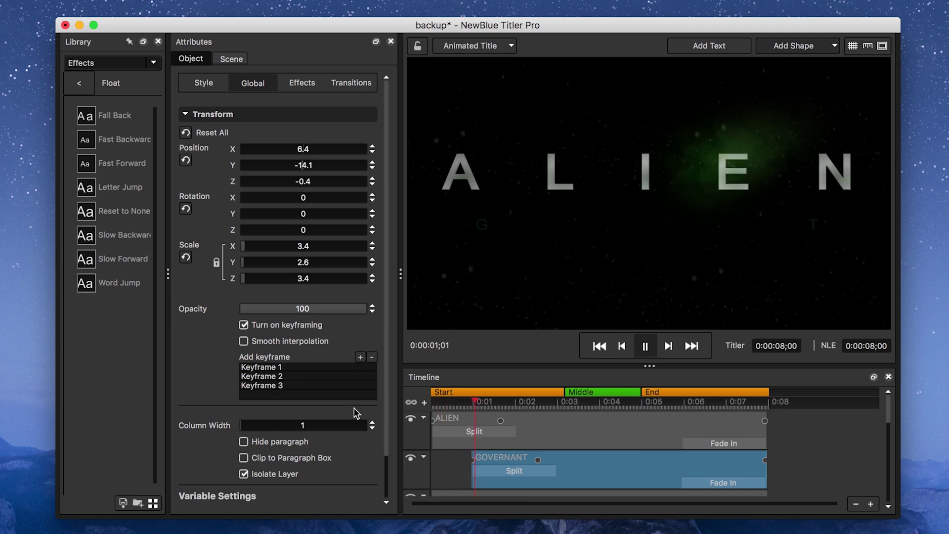